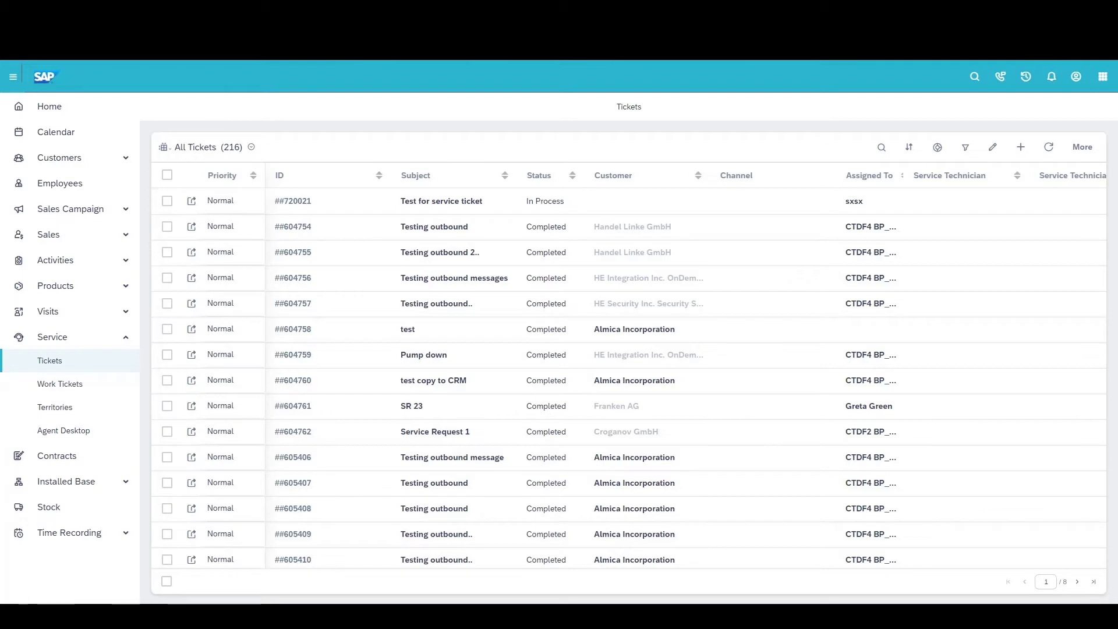
# Step: Open the Agent Desktop in the Service area and search the customer records for "walmart"
pyautogui.hotkey('ctrl', 'l')
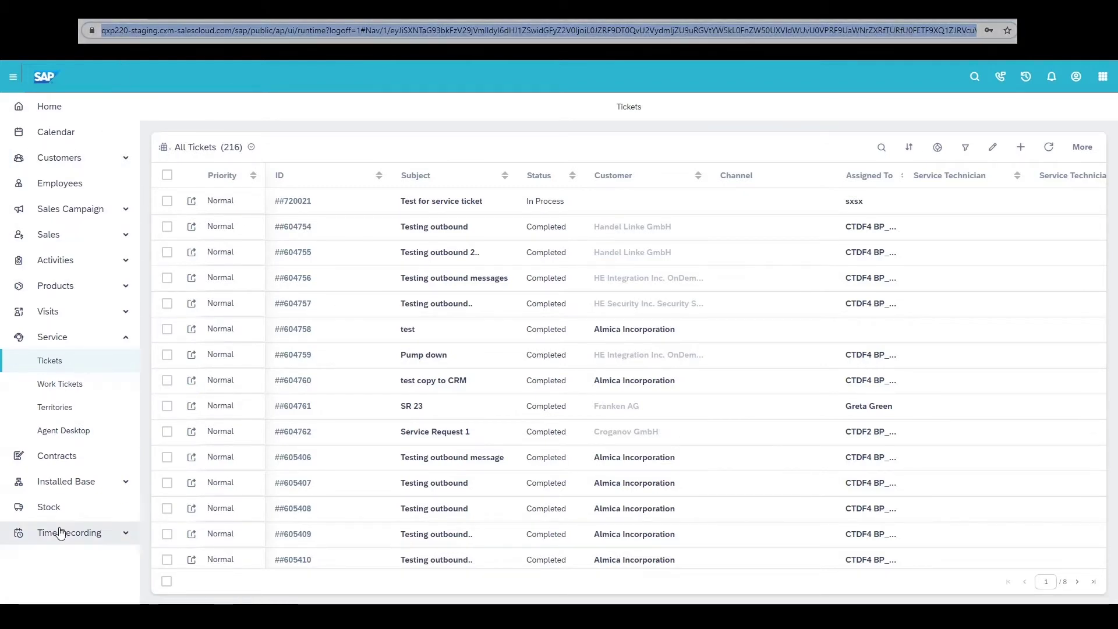
pyautogui.click(64, 431)
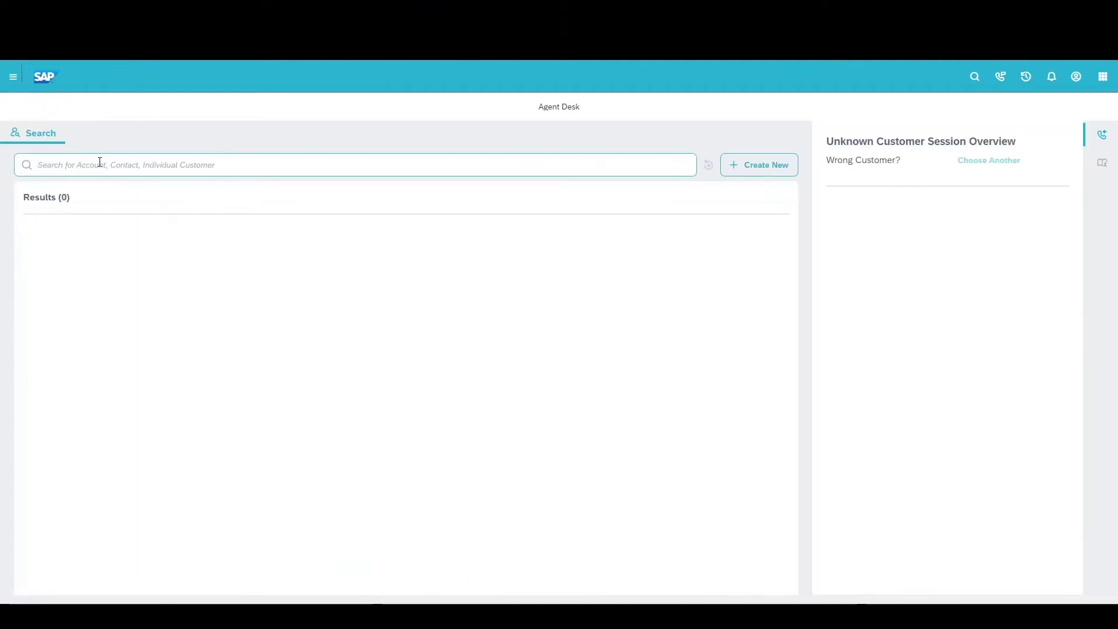
pyautogui.click(100, 165)
pyautogui.write('walmart')
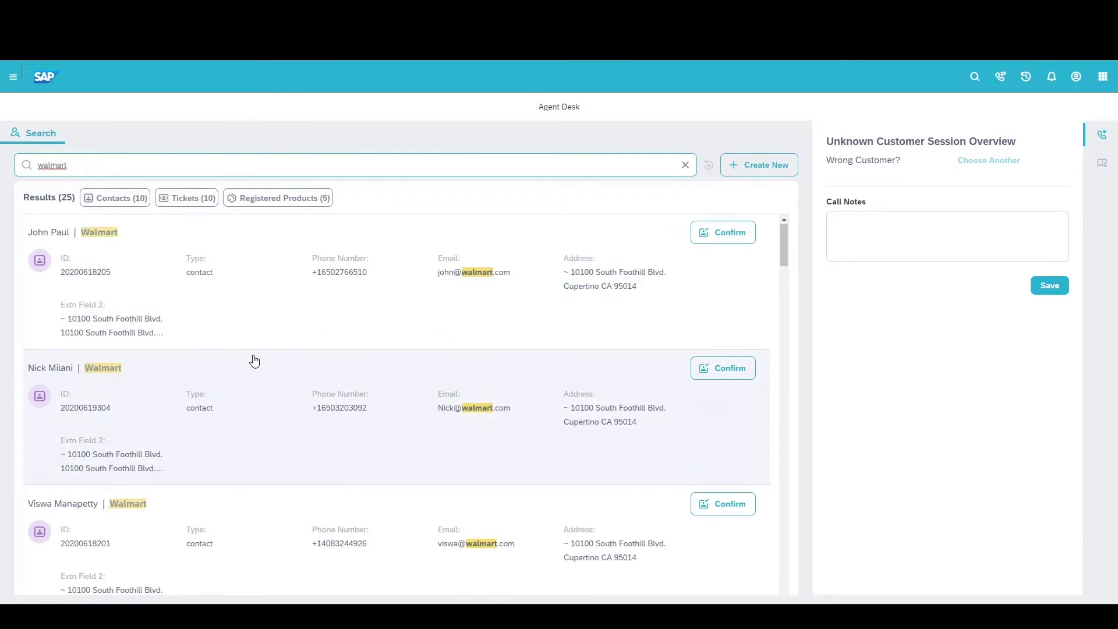
# Step: Look through the walmart search results and try the Registered Products and Tickets result filters
pyautogui.scroll(-5, 252, 360)
pyautogui.scroll(-15, 275, 437)
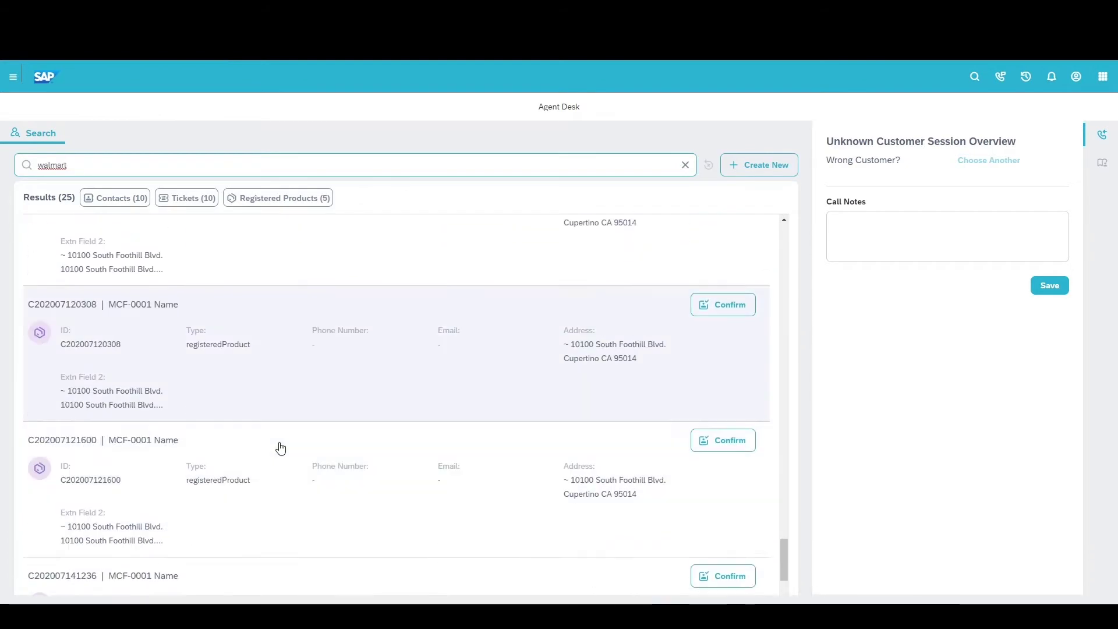
pyautogui.scroll(20, 250, 244)
pyautogui.click(264, 201)
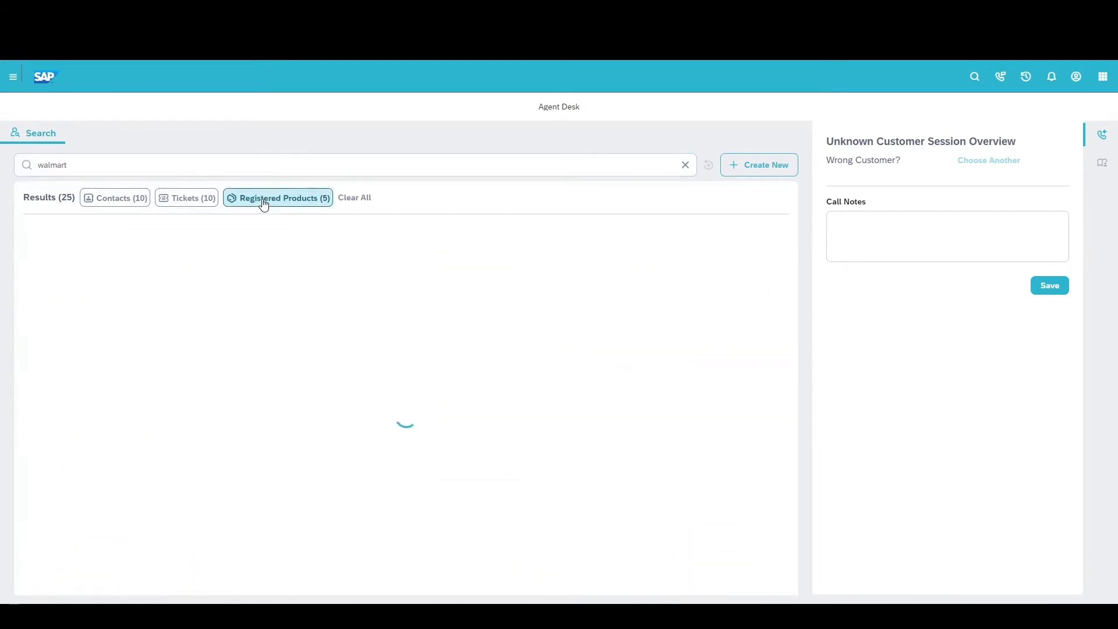
pyautogui.click(184, 202)
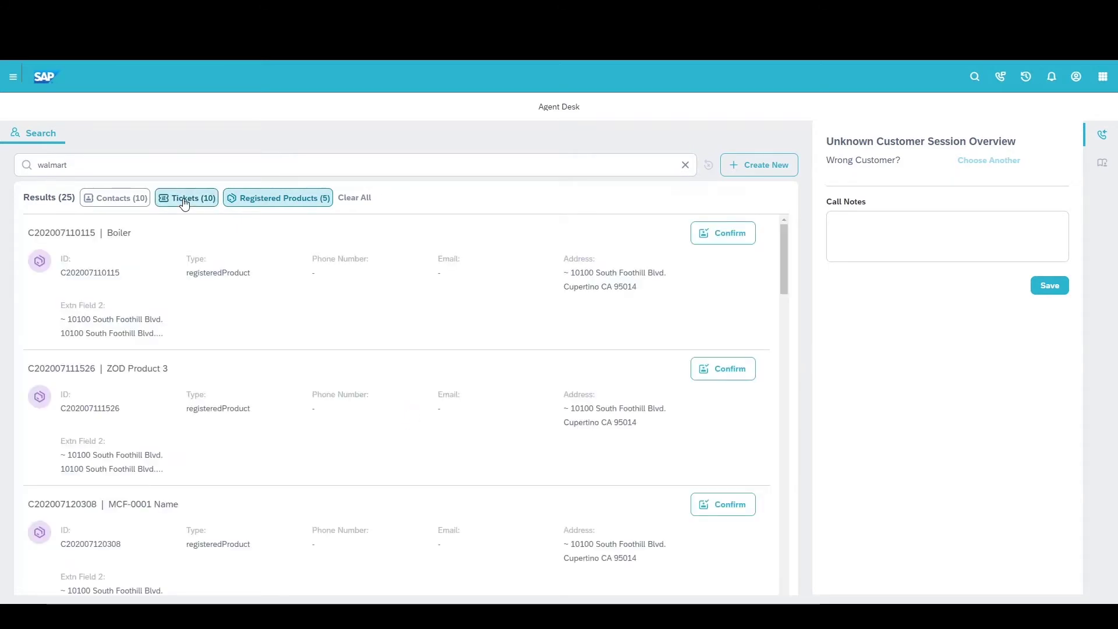
pyautogui.click(299, 198)
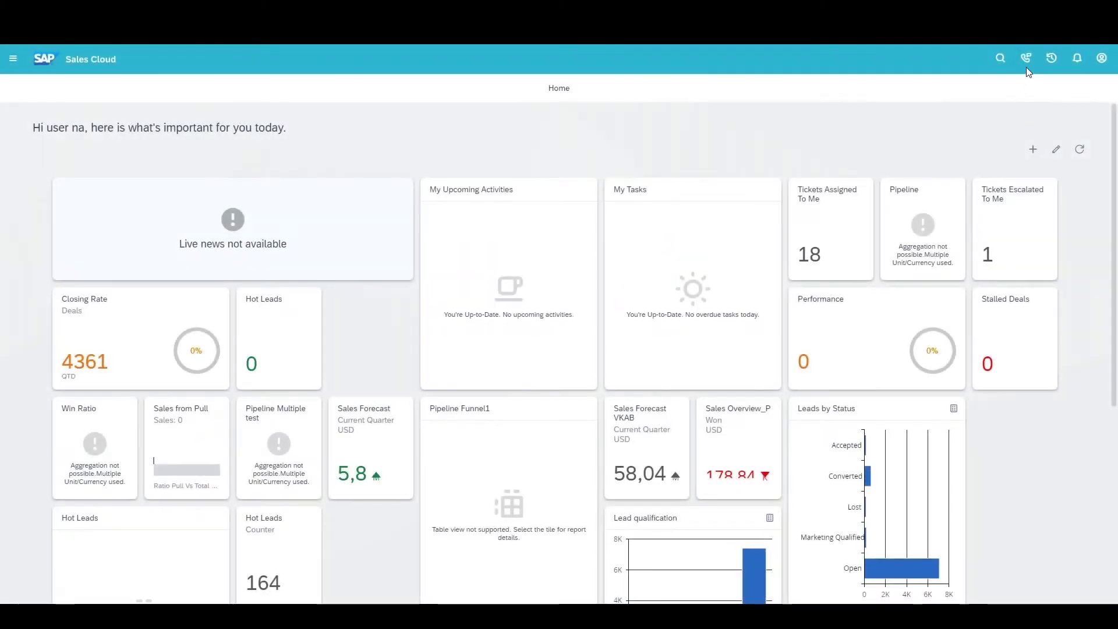
# Step: Open the unknown caller's incoming call from Live Engagements in the Agent Desktop and view its CAD information
pyautogui.click(1025, 58)
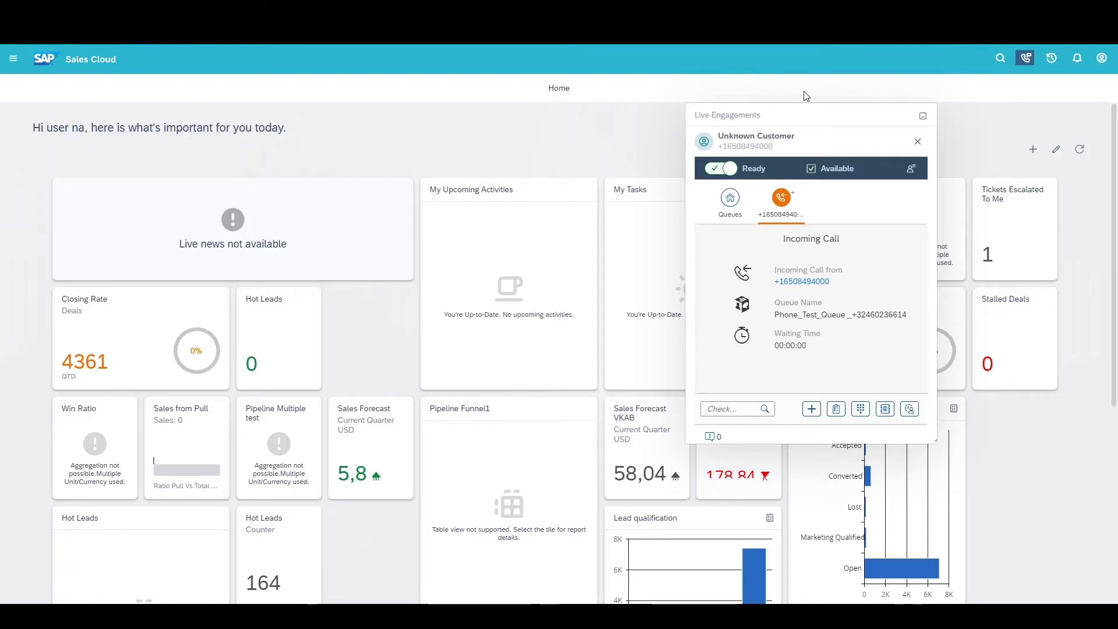
pyautogui.click(750, 147)
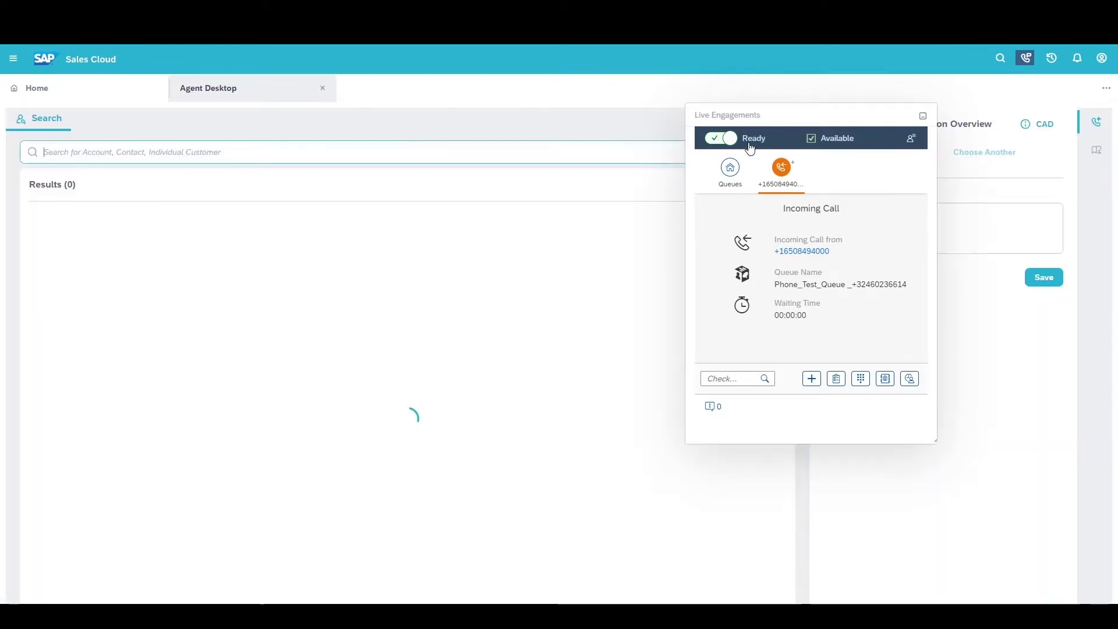
pyautogui.click(922, 119)
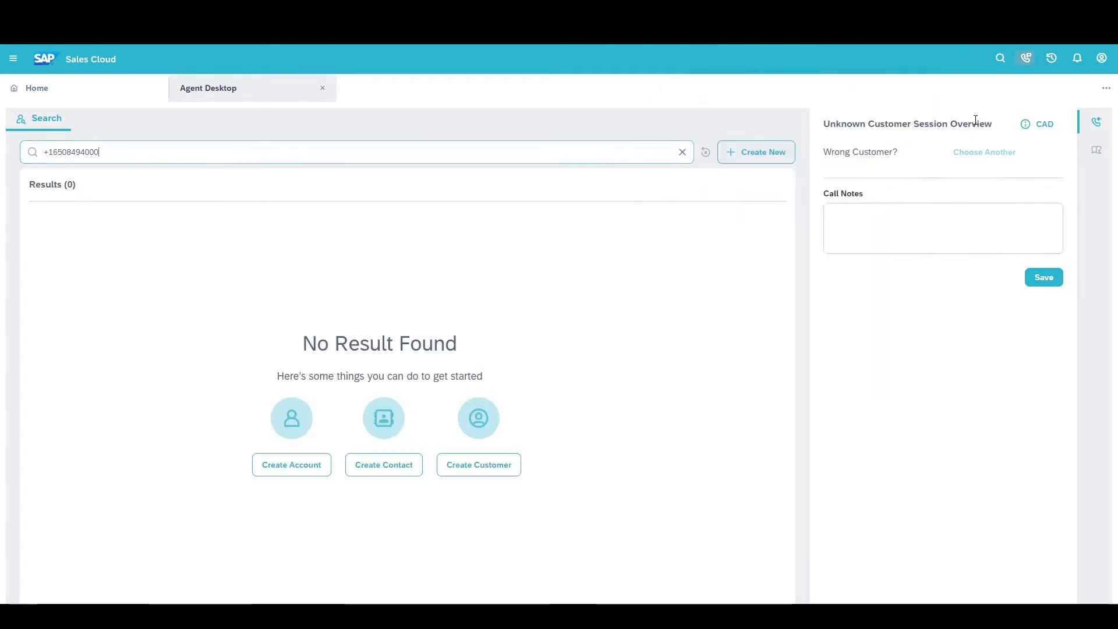
pyautogui.click(1042, 126)
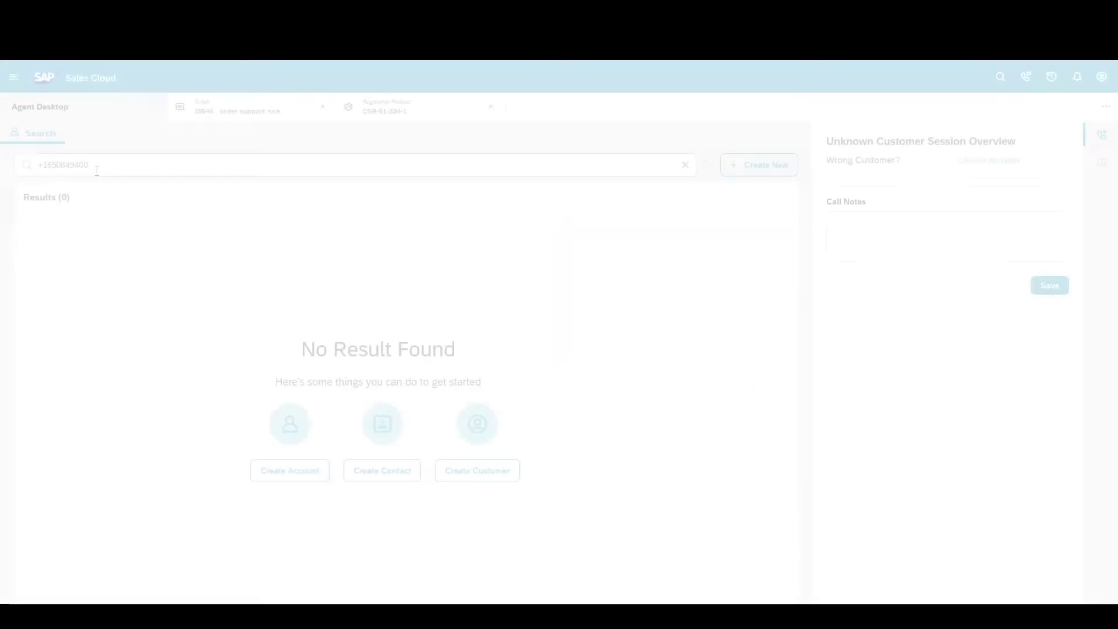
# Step: Replace the phone number search with "kixo" and narrow the results to Contacts
pyautogui.moveTo(88, 164); pyautogui.dragTo(30, 172)
pyautogui.write('kixo')
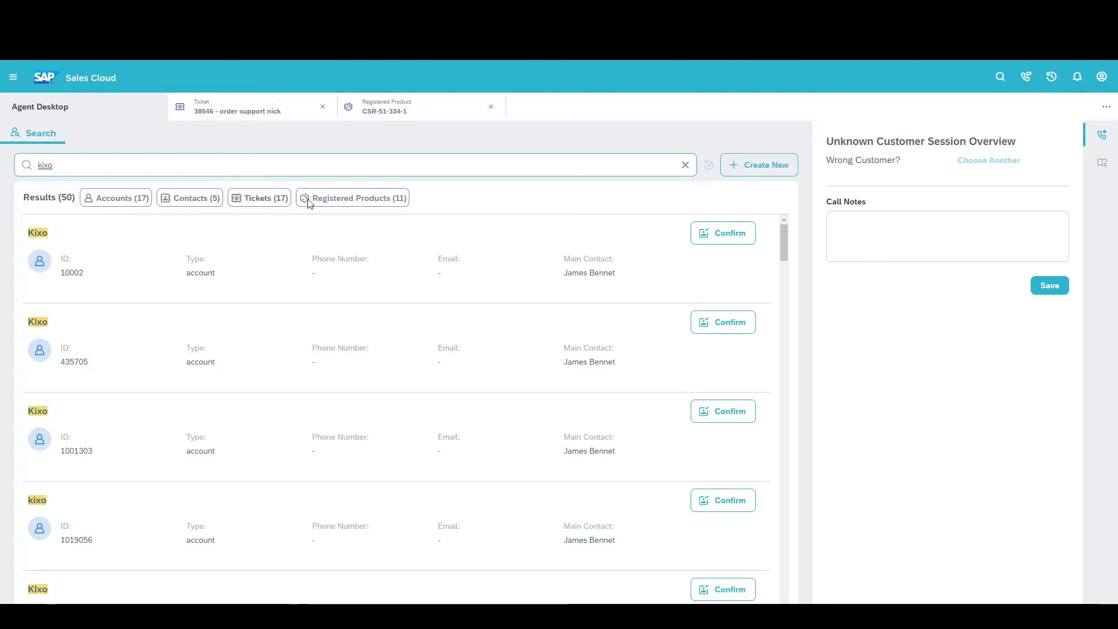
pyautogui.click(197, 198)
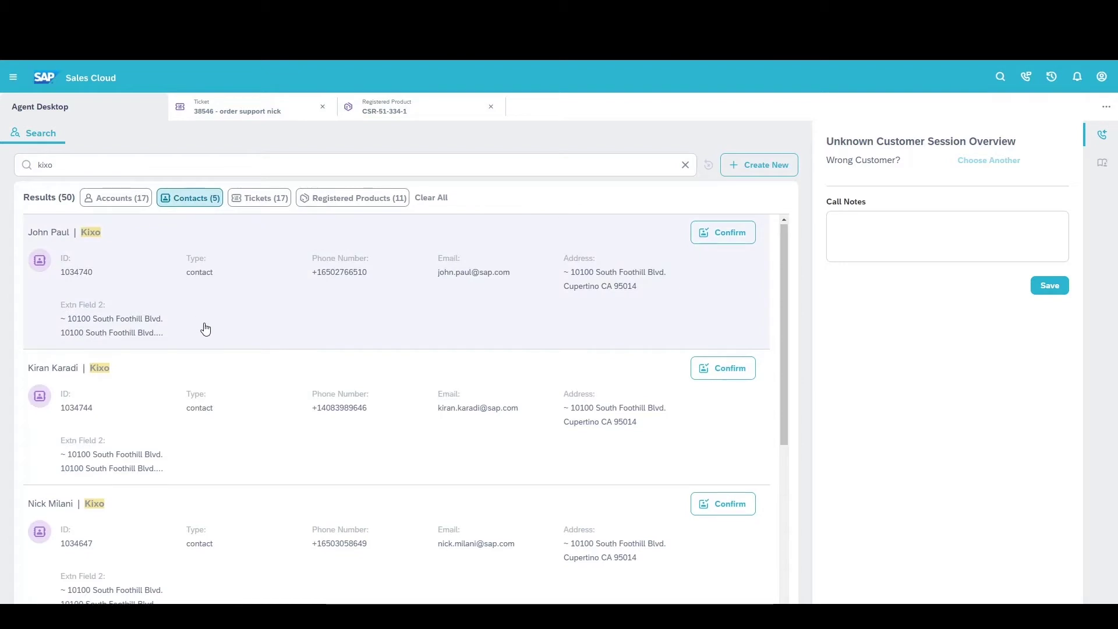
pyautogui.scroll(-4, 205, 324)
pyautogui.scroll(1, 209, 518)
pyautogui.scroll(3, 186, 317)
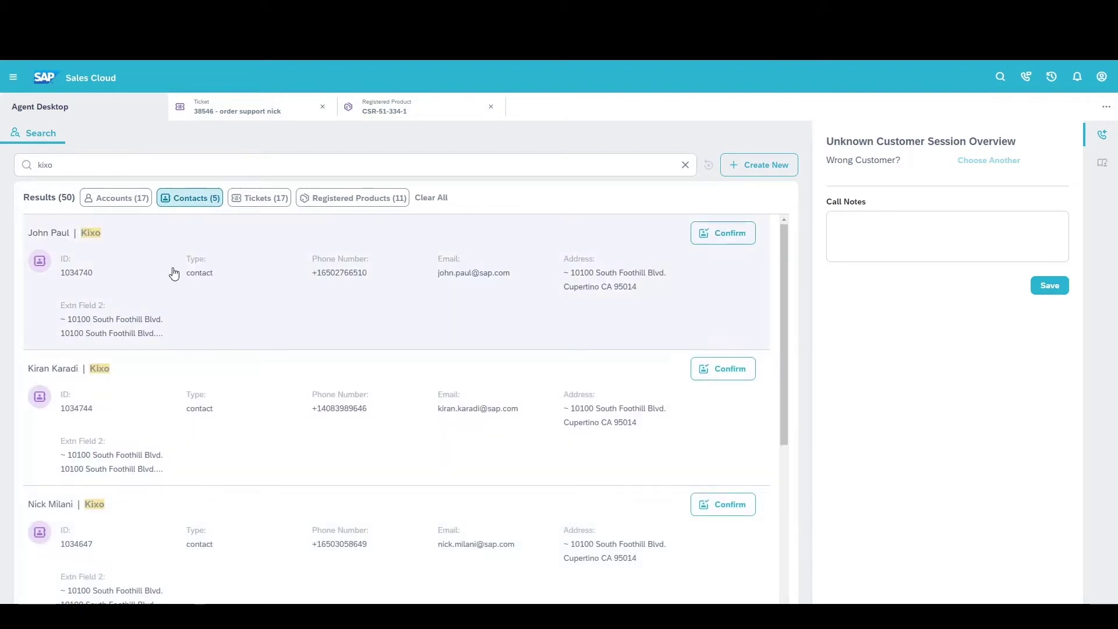
# Step: Preview the Kixo account from the first contact result, close the preview, and confirm that contact as the caller
pyautogui.click(88, 234)
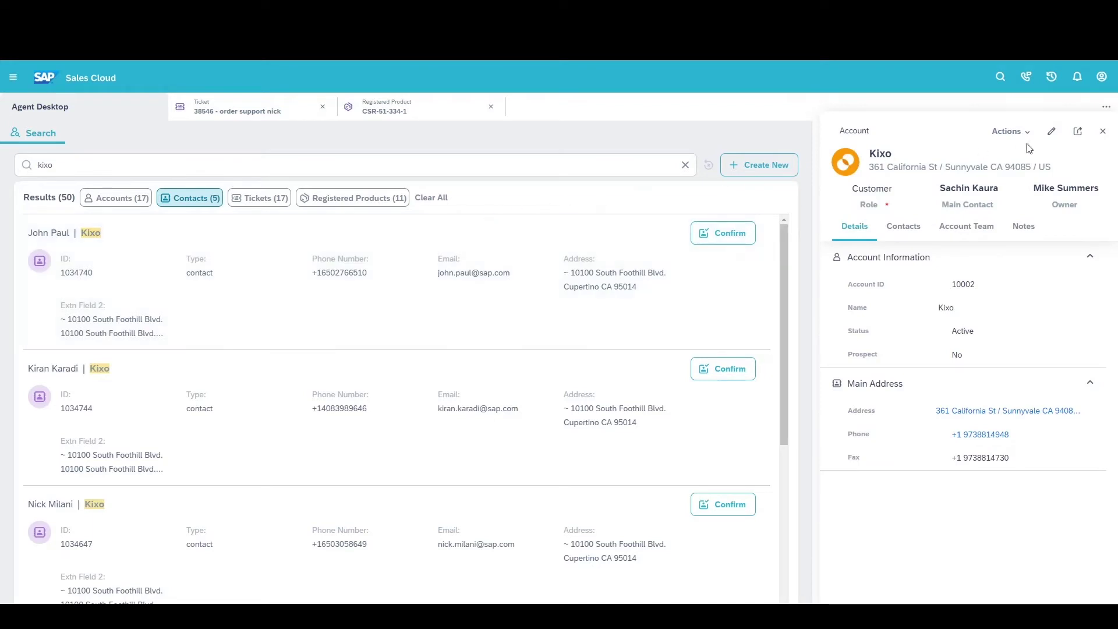
pyautogui.click(1102, 133)
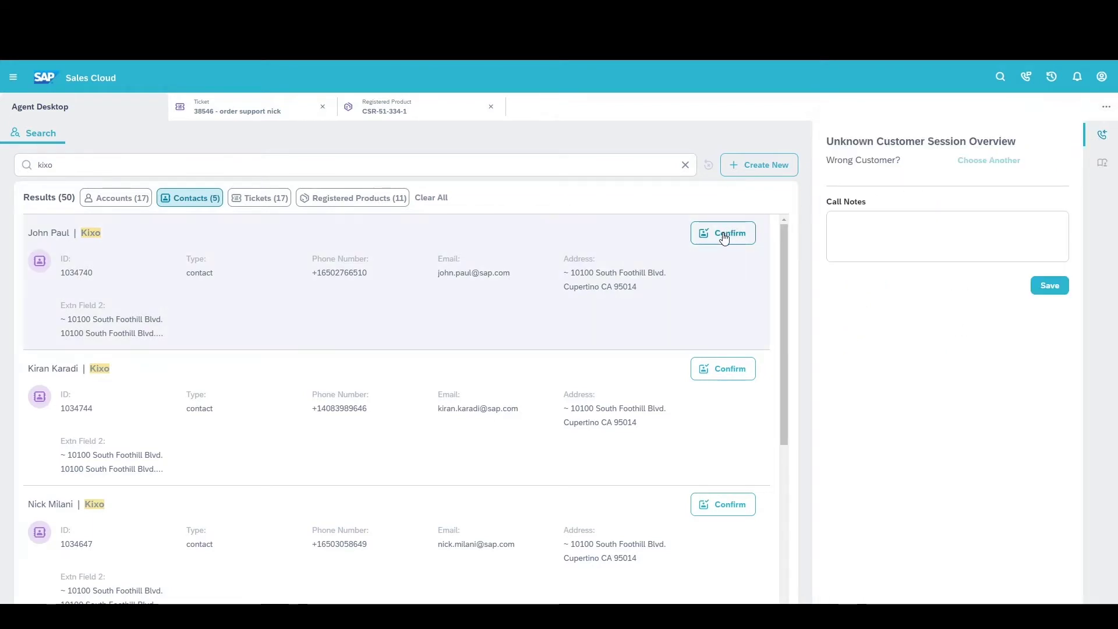
pyautogui.click(723, 235)
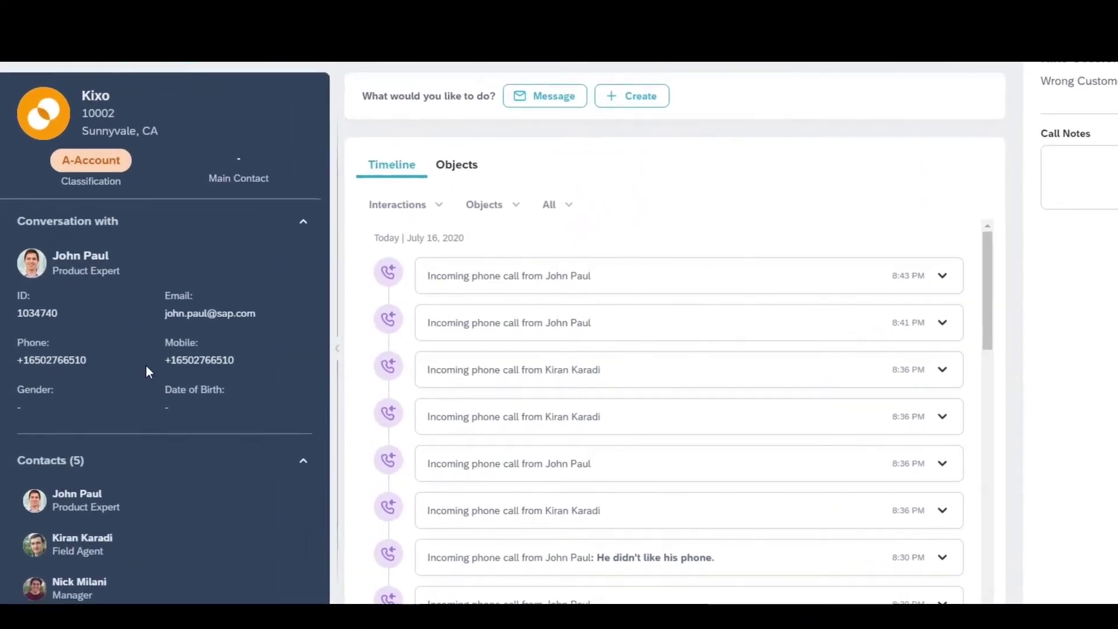
# Step: Collapse the Conversation with section and look through Kixo's contacts, both page by page and in the full list
pyautogui.scroll(-2, 114, 361)
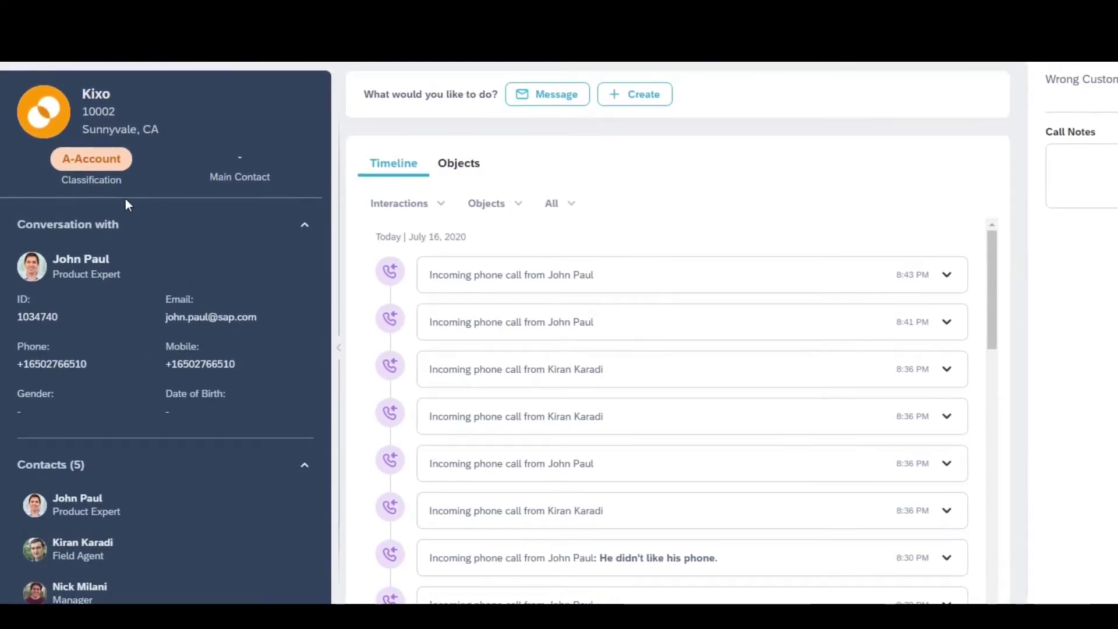
pyautogui.click(305, 225)
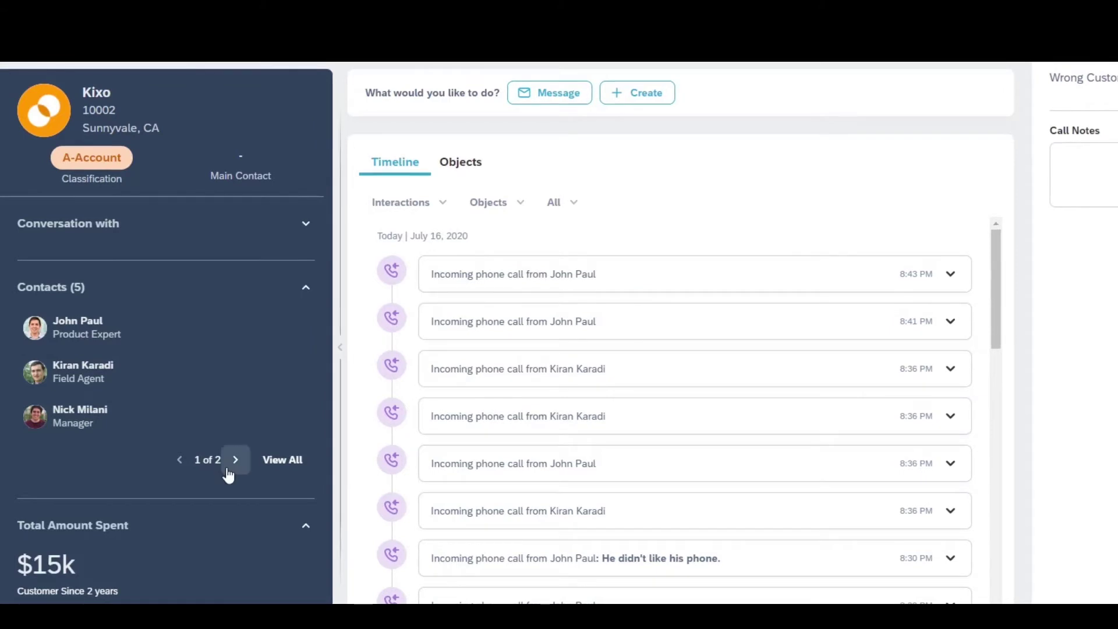
pyautogui.click(236, 465)
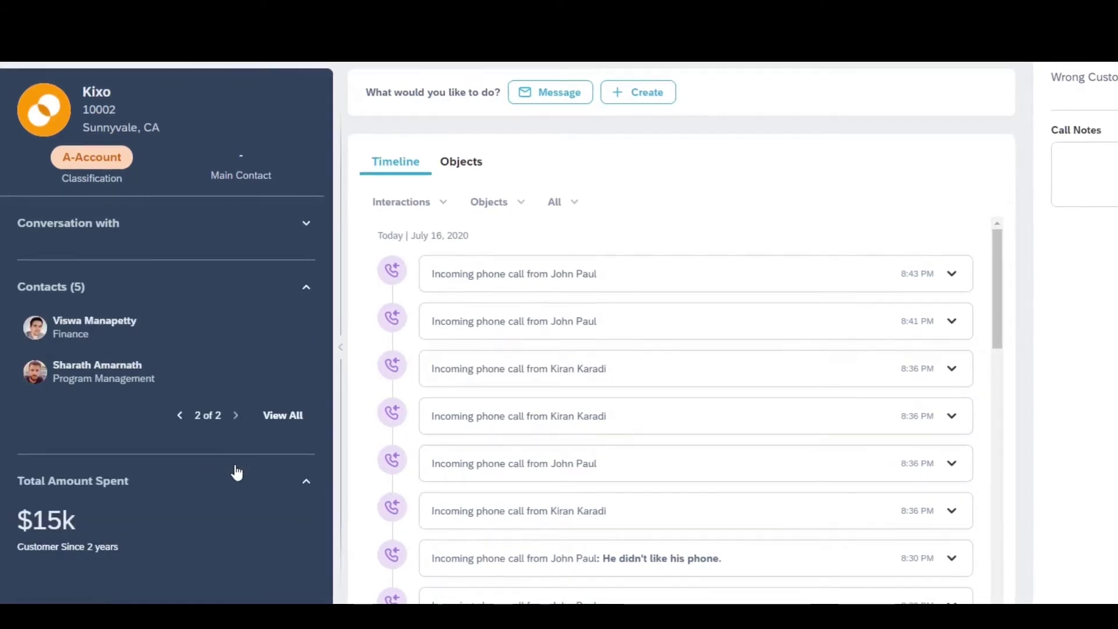
pyautogui.click(279, 417)
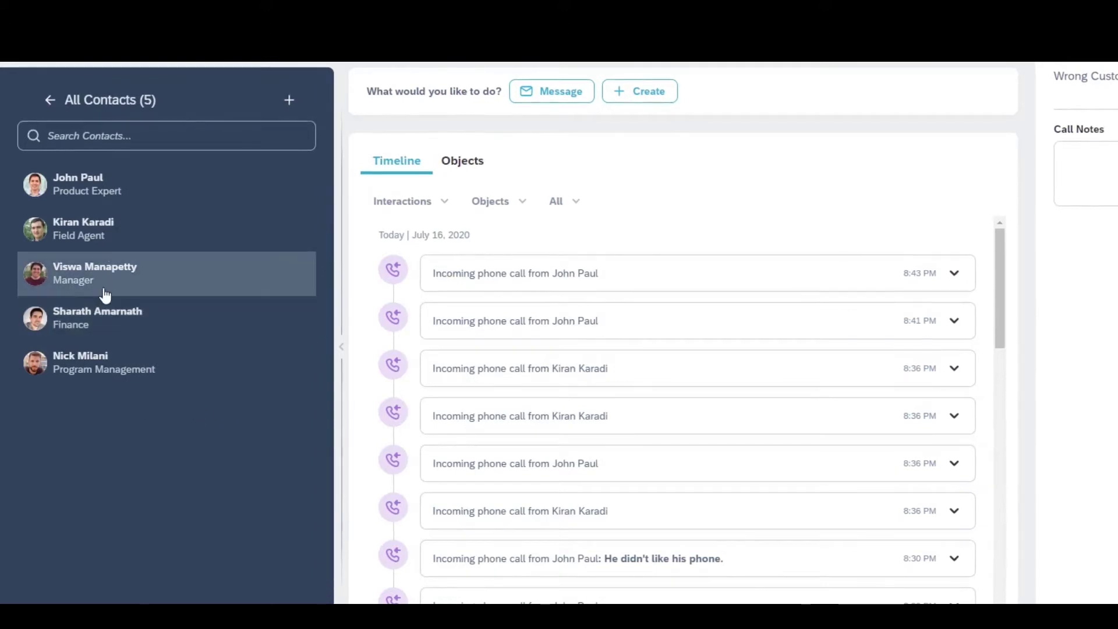
pyautogui.click(50, 100)
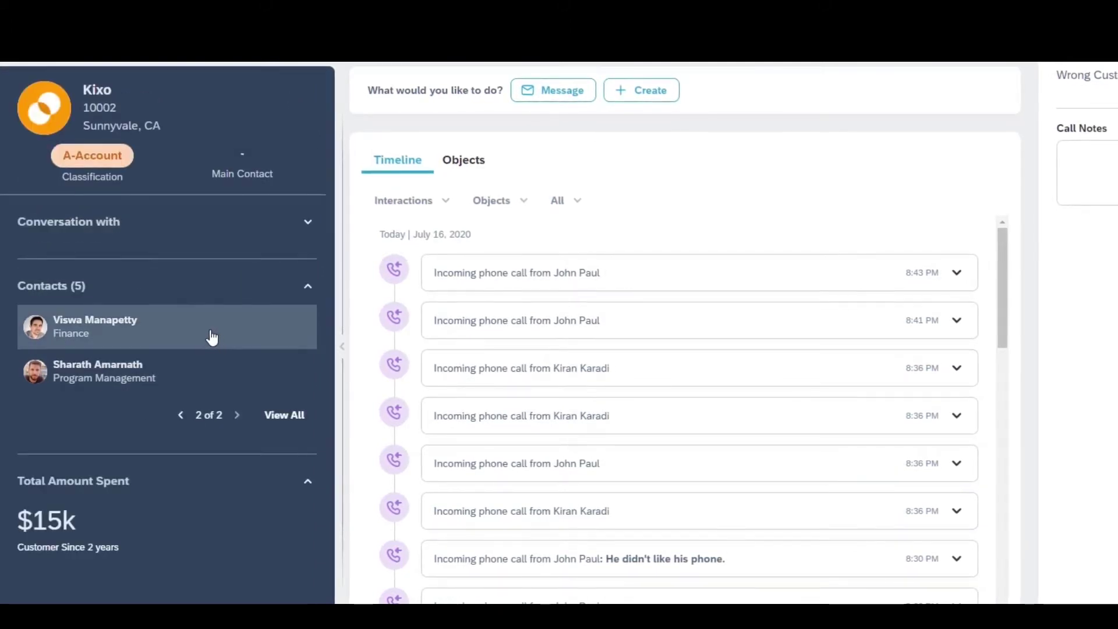
pyautogui.click(181, 414)
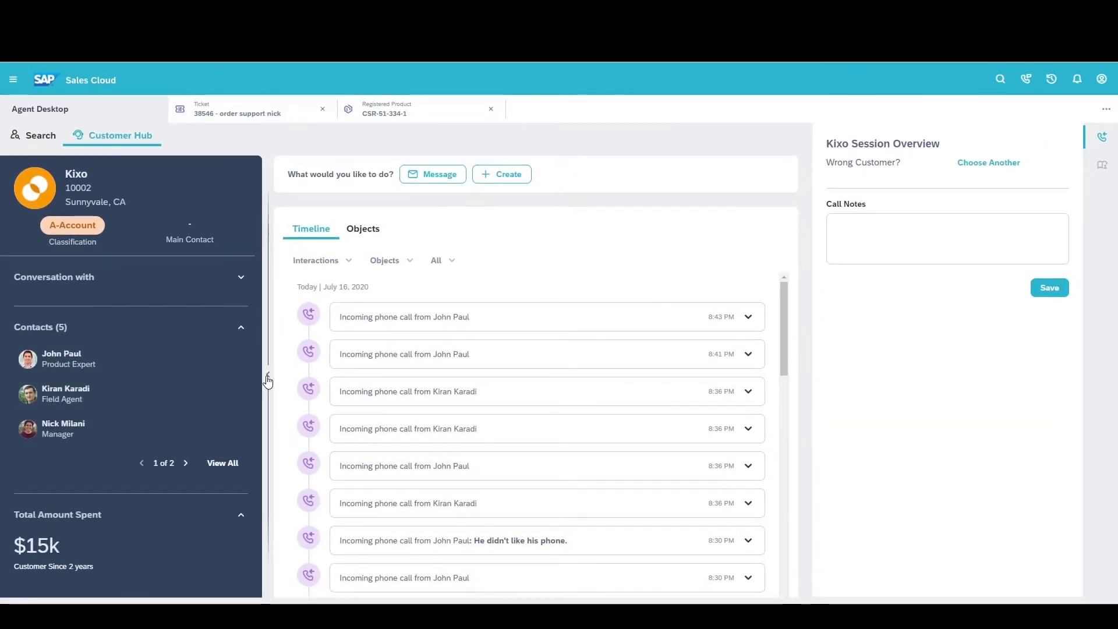
# Step: Hide and restore the Kixo customer details pane, and expand its Conversation with section
pyautogui.click(267, 375)
pyautogui.click(5, 375)
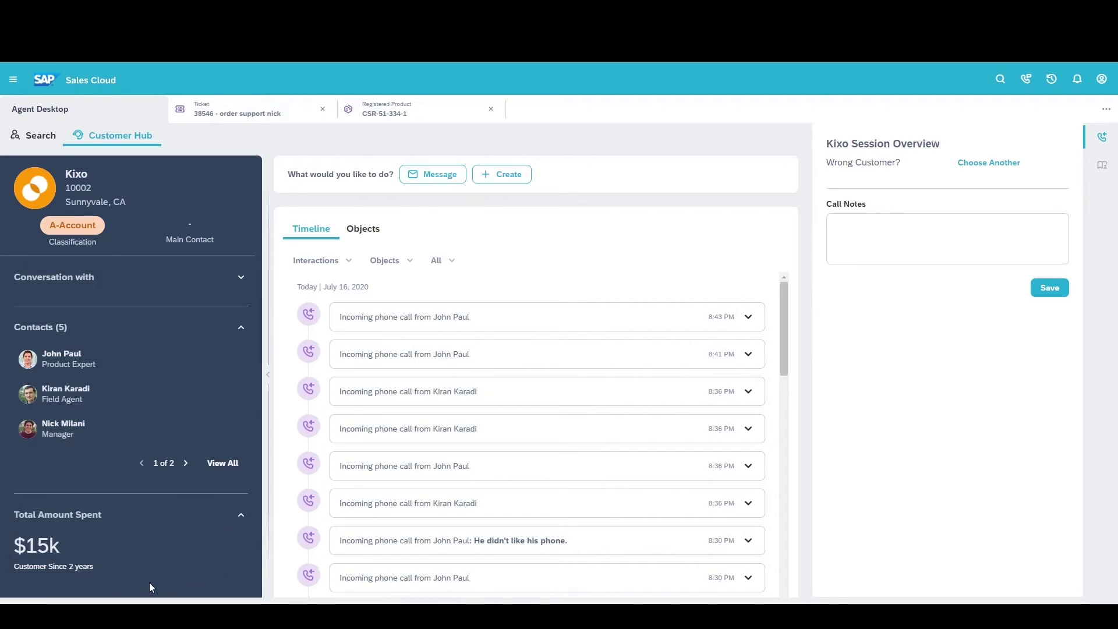
pyautogui.click(239, 279)
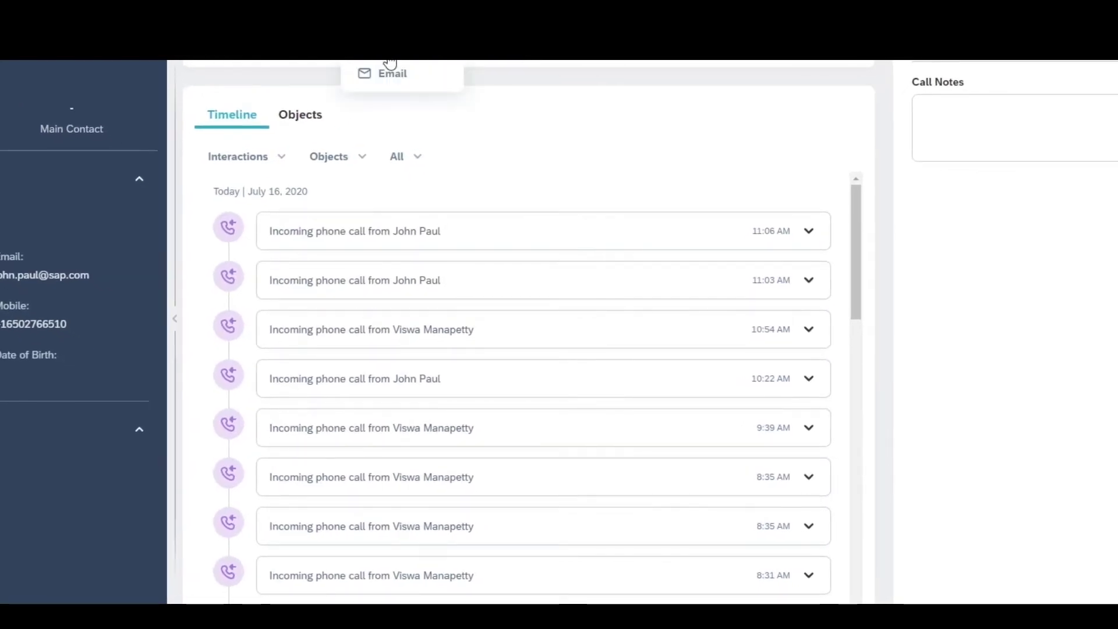
# Step: Open a new email draft in the Customer Hub, go through its recipient, subject and body fields, and close it
pyautogui.click(388, 70)
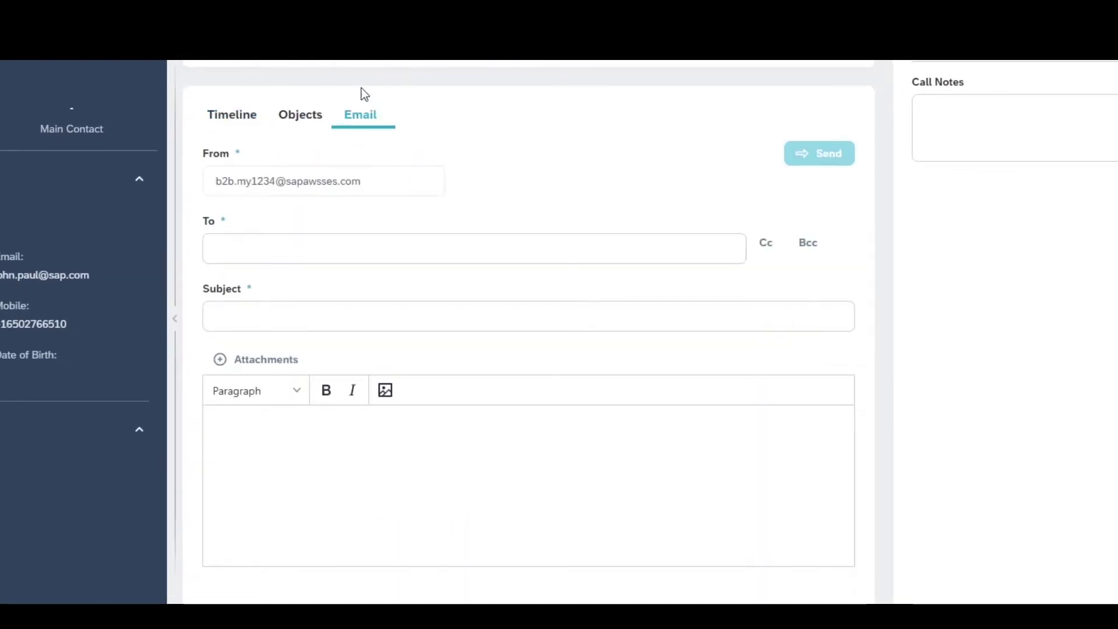
pyautogui.click(259, 247)
pyautogui.click(245, 312)
pyautogui.click(254, 453)
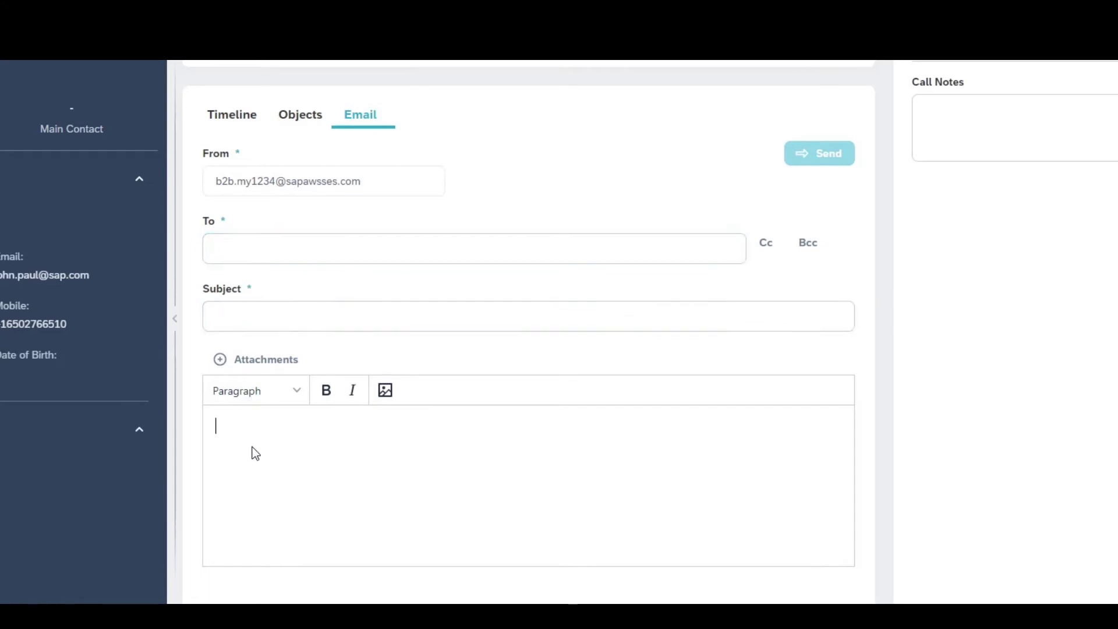
pyautogui.click(387, 114)
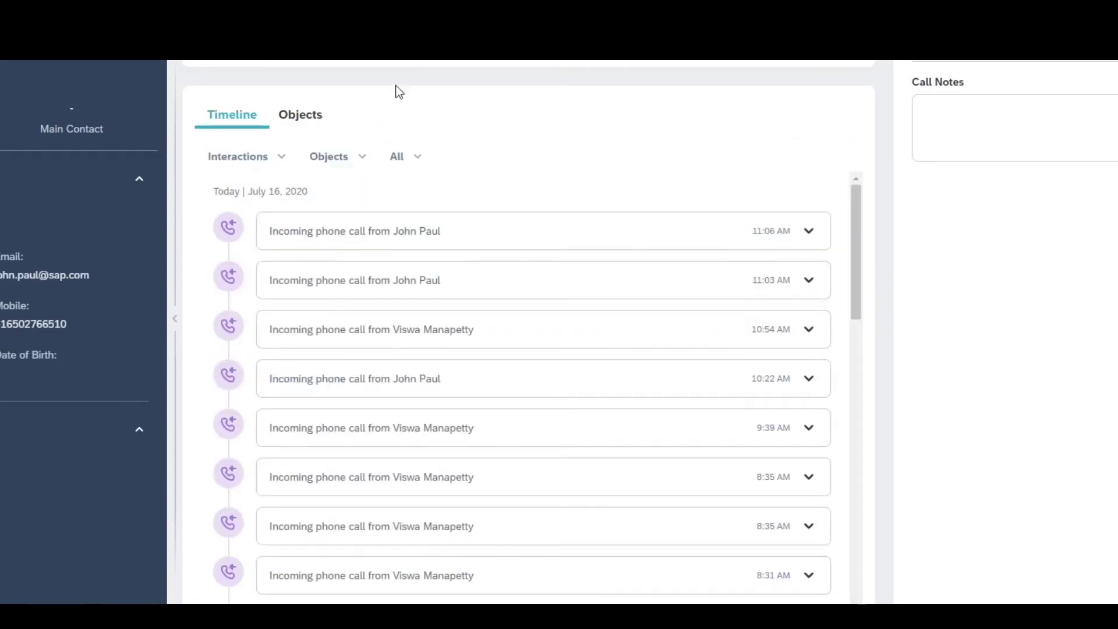
# Step: Start creating a new product from the Customer Hub
pyautogui.click(487, 57)
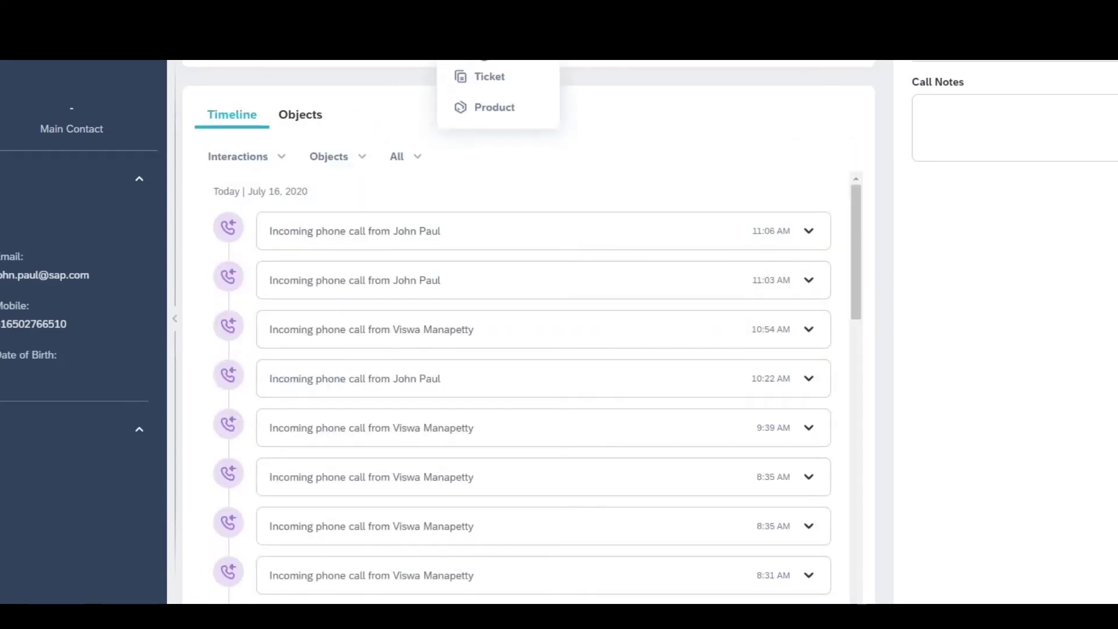
pyautogui.click(480, 112)
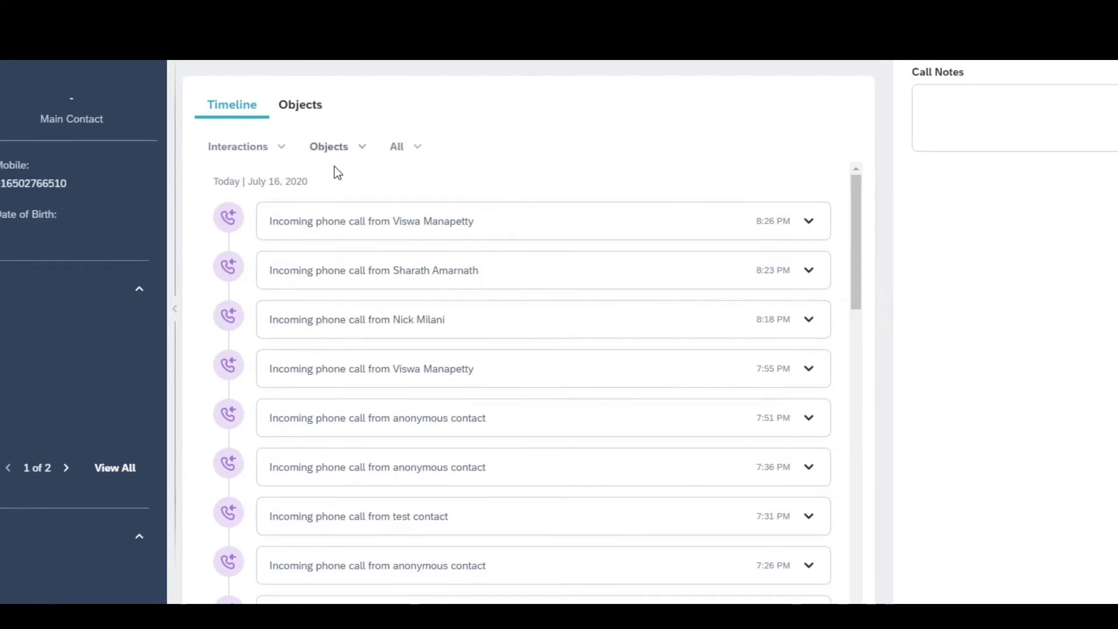
# Step: Filter the customer's timeline to Chat interactions from the Last 7 Days
pyautogui.scroll(-2, 366, 379)
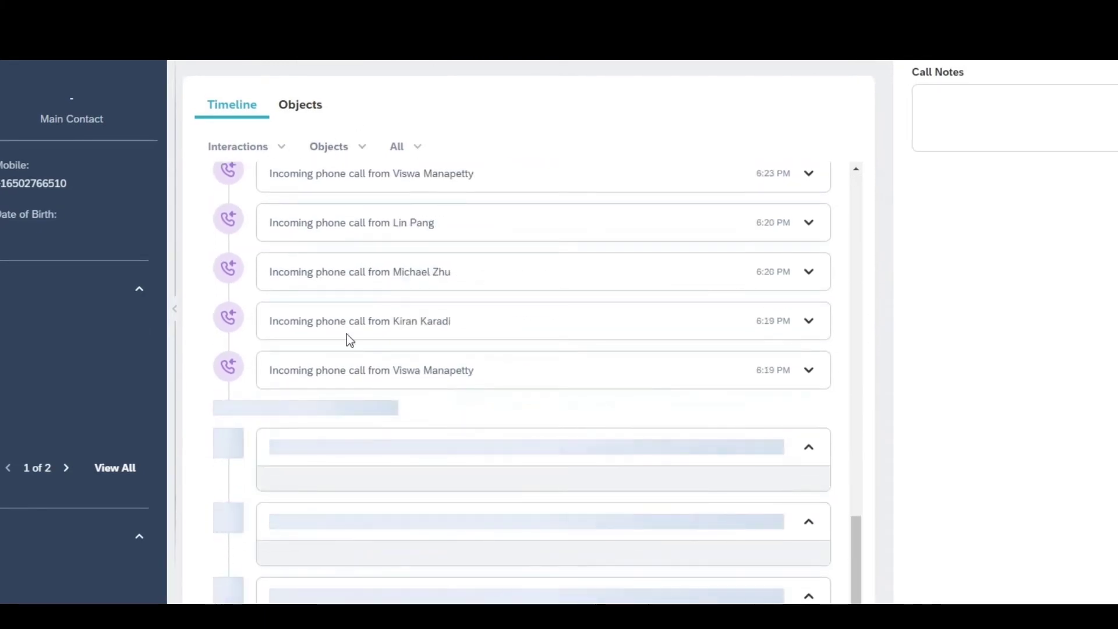
pyautogui.scroll(-5, 441, 473)
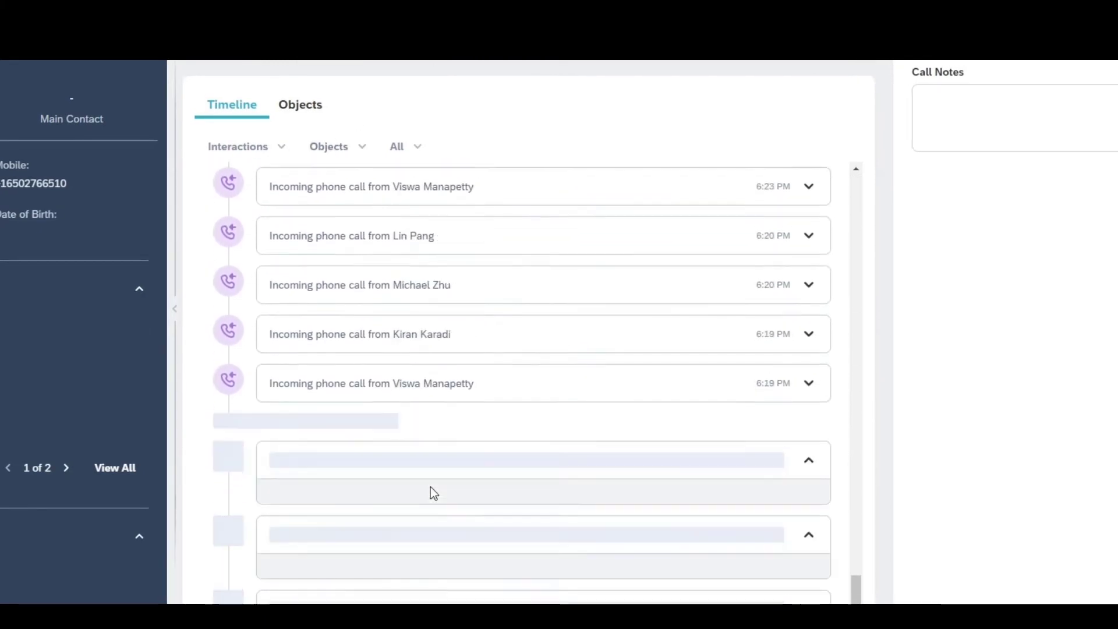
pyautogui.scroll(-10, 423, 512)
pyautogui.scroll(20, 424, 512)
pyautogui.click(249, 153)
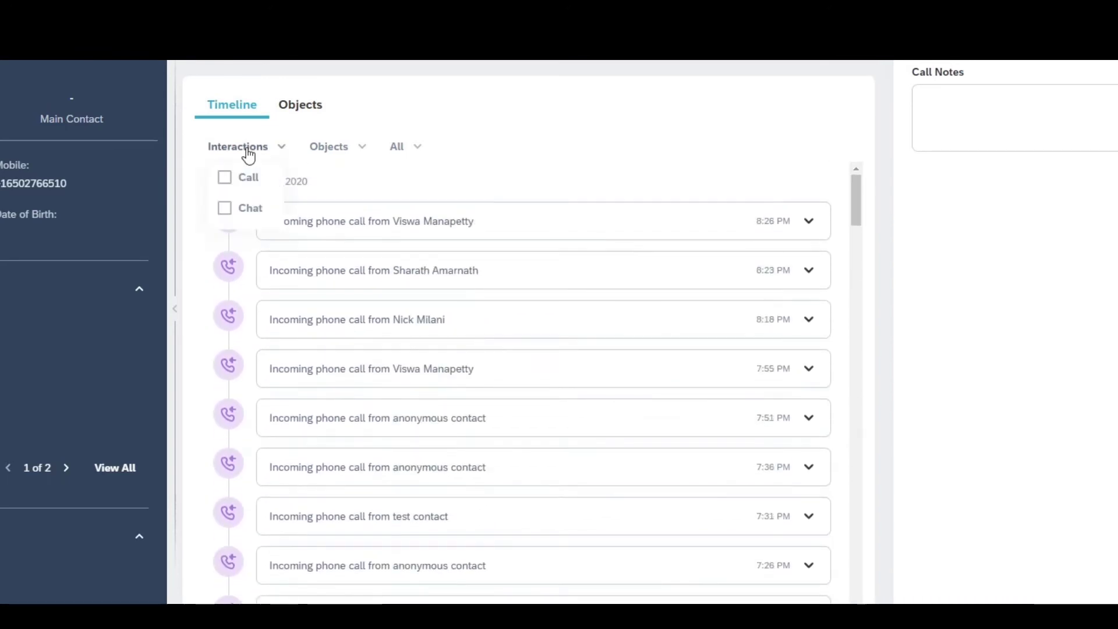
pyautogui.click(225, 209)
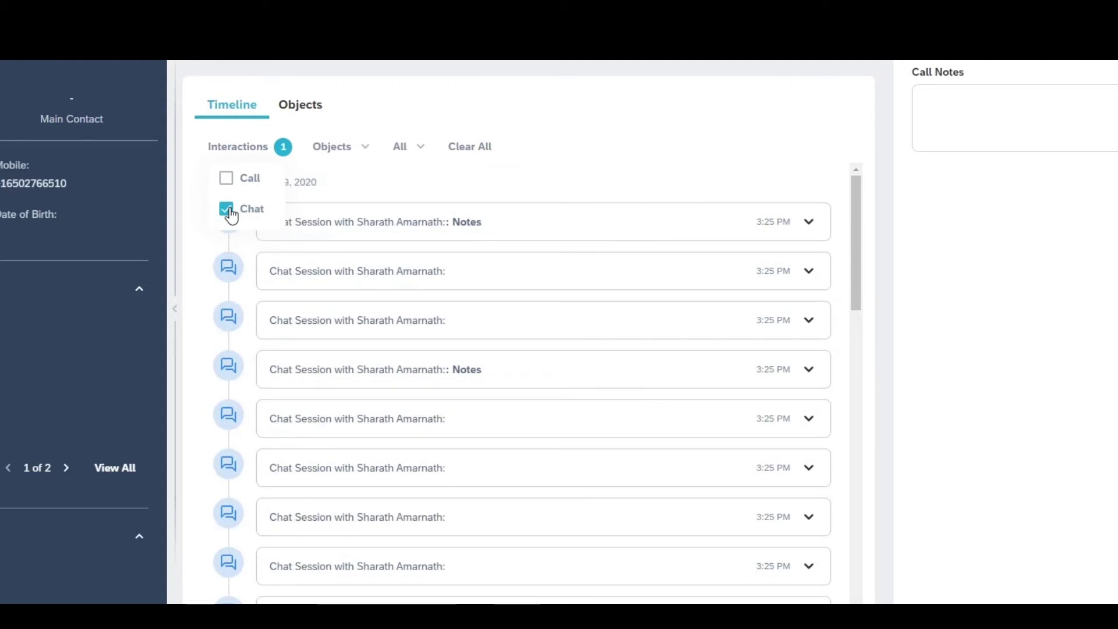
pyautogui.click(401, 146)
pyautogui.click(384, 176)
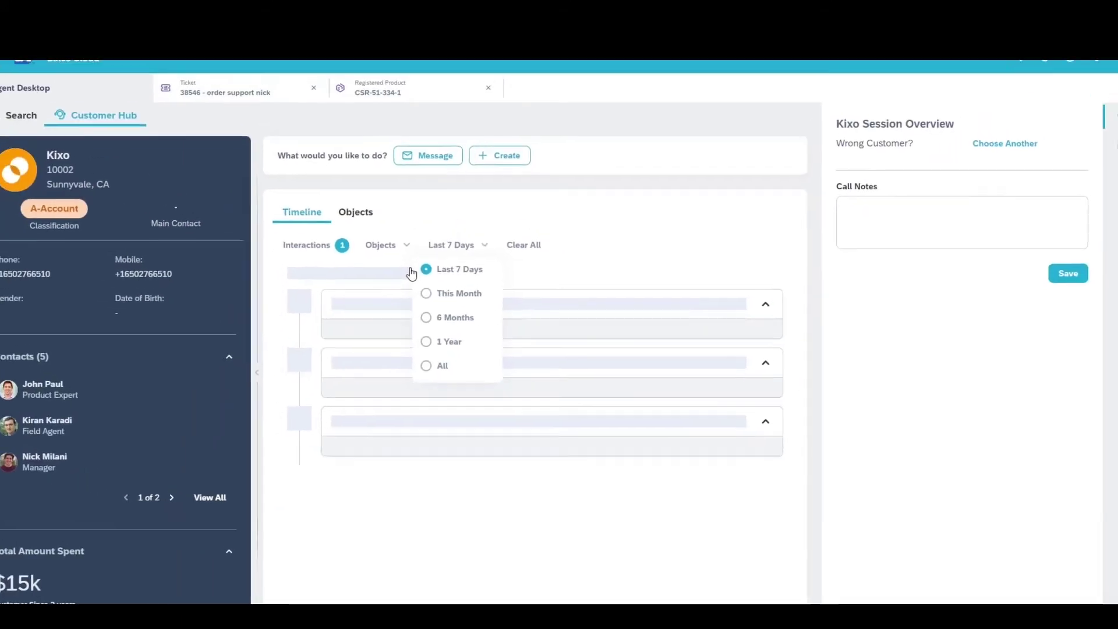
# Step: Expand and collapse one chat session with notes in the filtered timeline, and clear all timeline filters
pyautogui.click(582, 251)
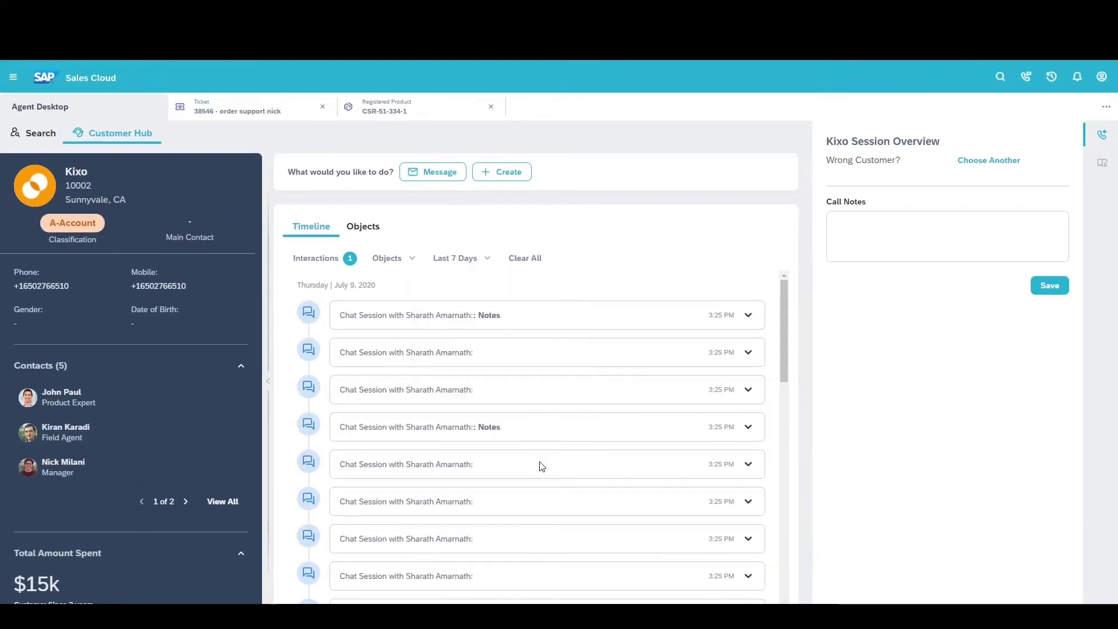
pyautogui.scroll(-5, 544, 454)
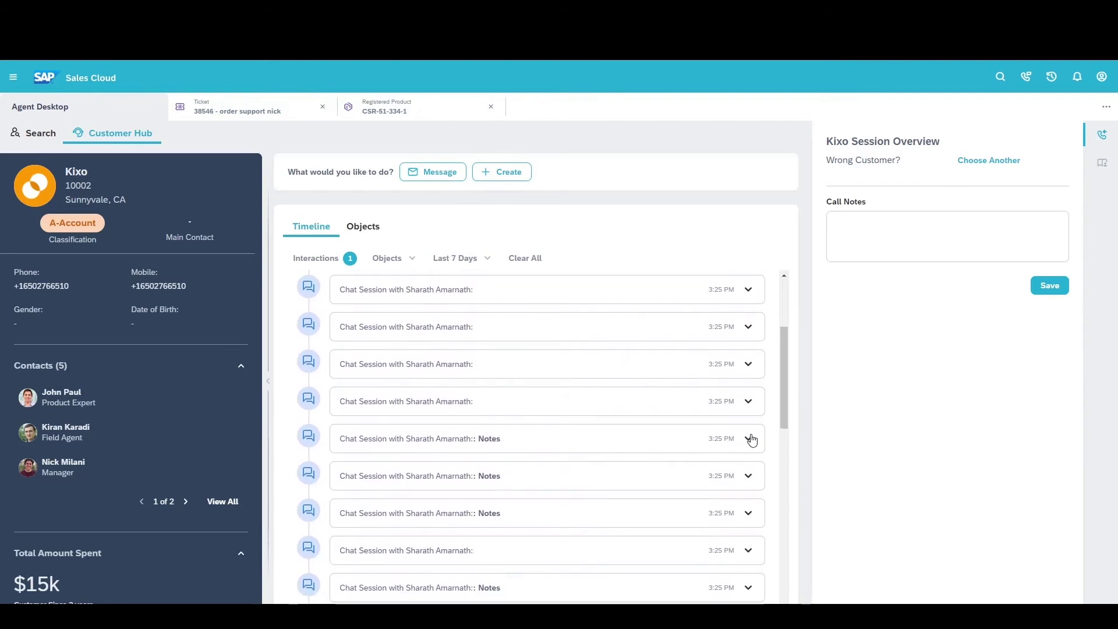
pyautogui.click(750, 439)
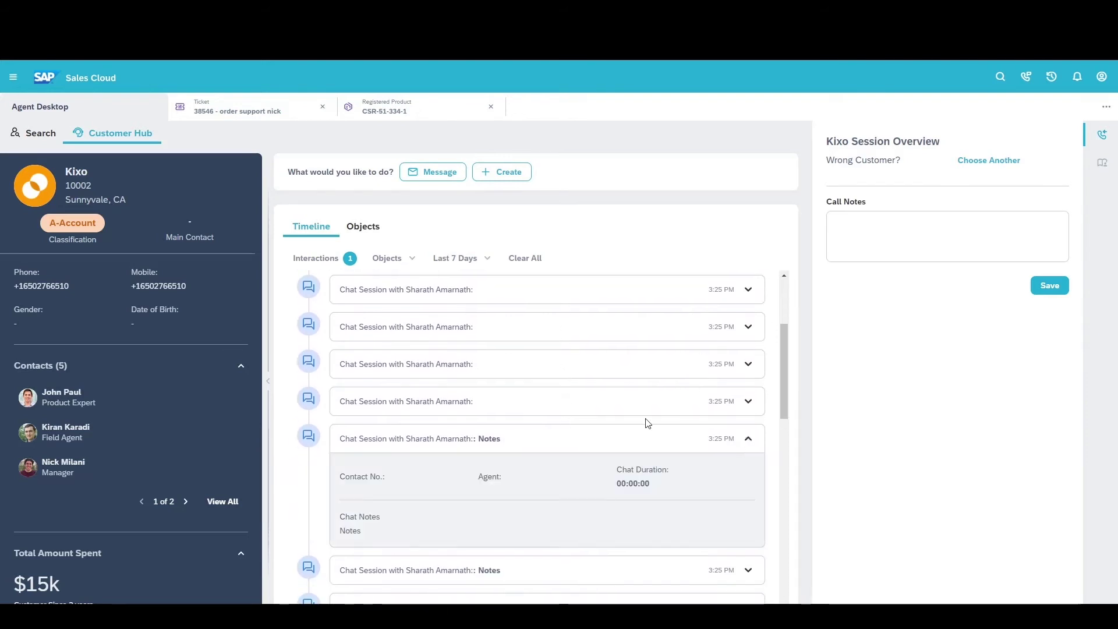
pyautogui.click(746, 442)
pyautogui.scroll(3, 557, 317)
pyautogui.click(532, 262)
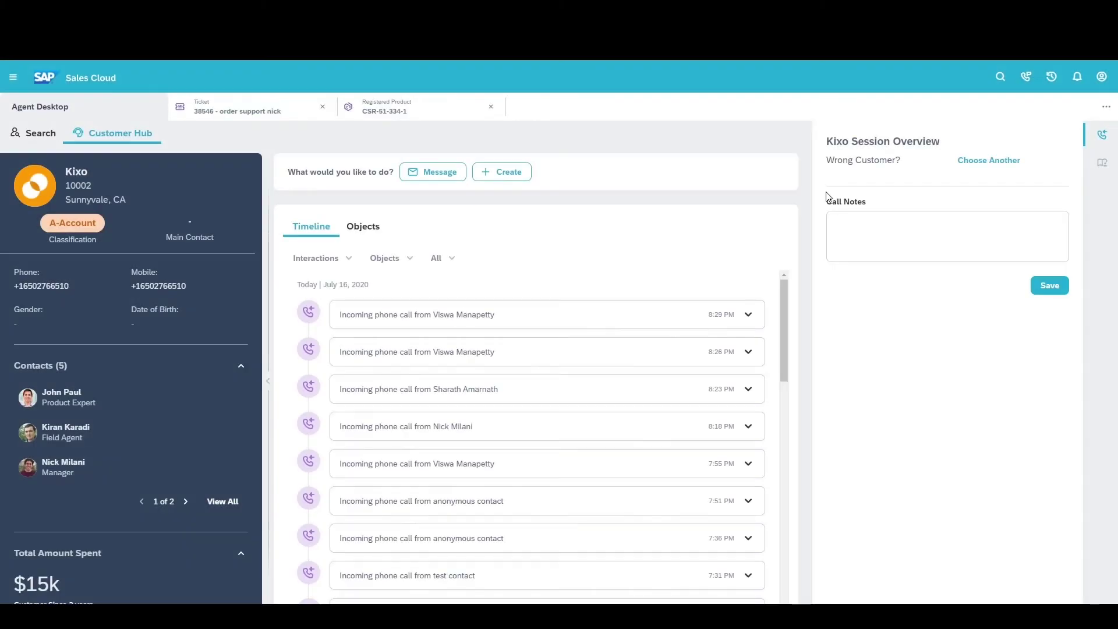
# Step: Show the customer's related objects with the session overview and the Kixo customer details panes hidden
pyautogui.click(1109, 134)
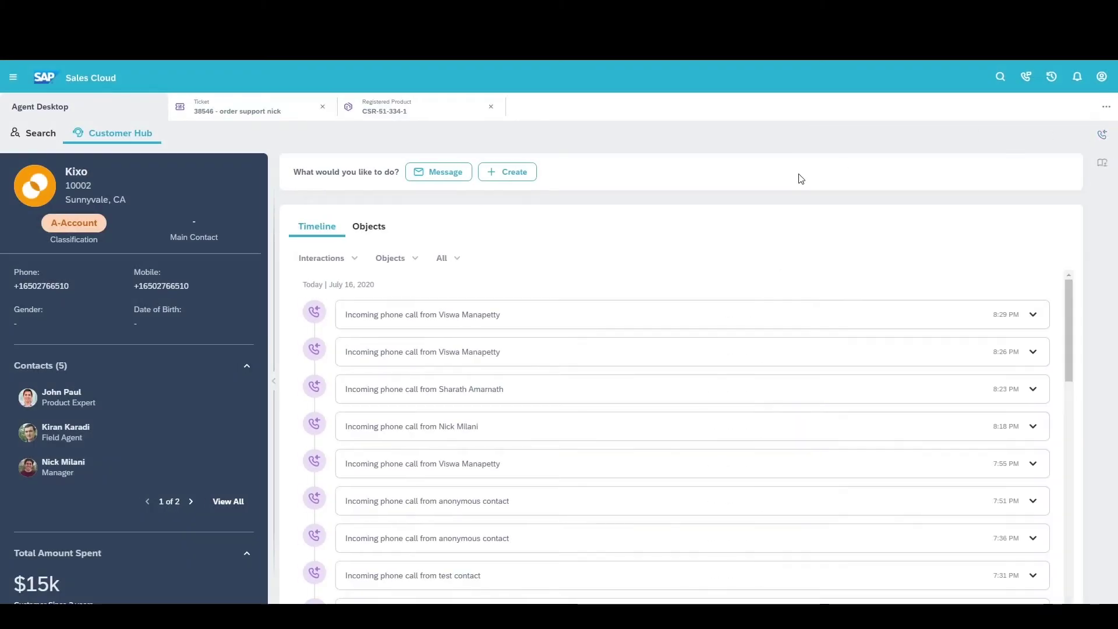
pyautogui.click(384, 234)
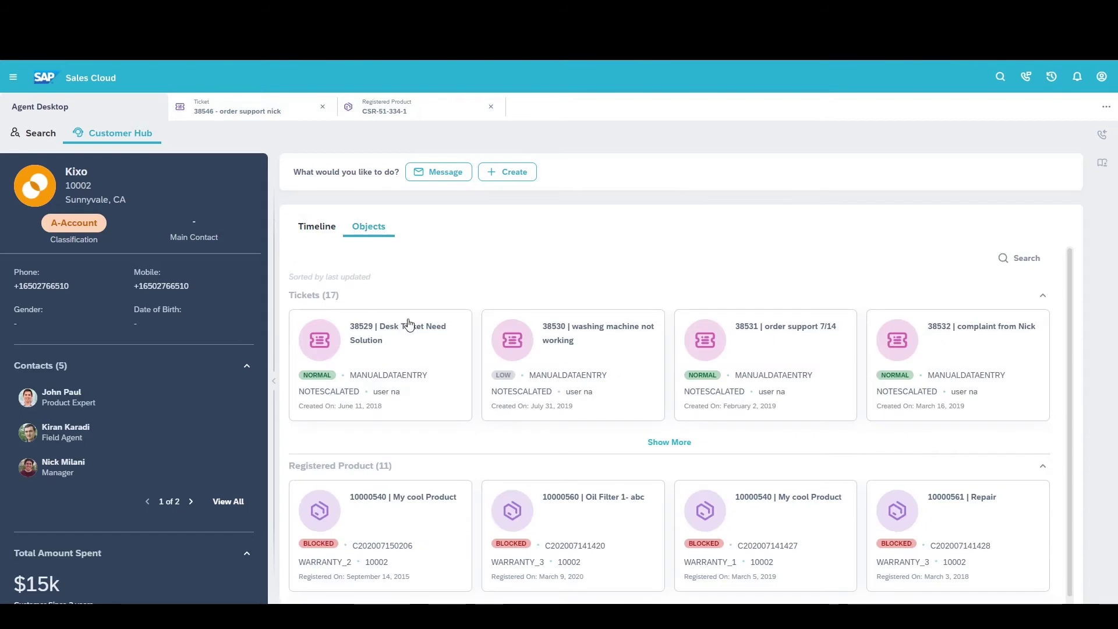
pyautogui.scroll(-1, 436, 384)
pyautogui.click(272, 381)
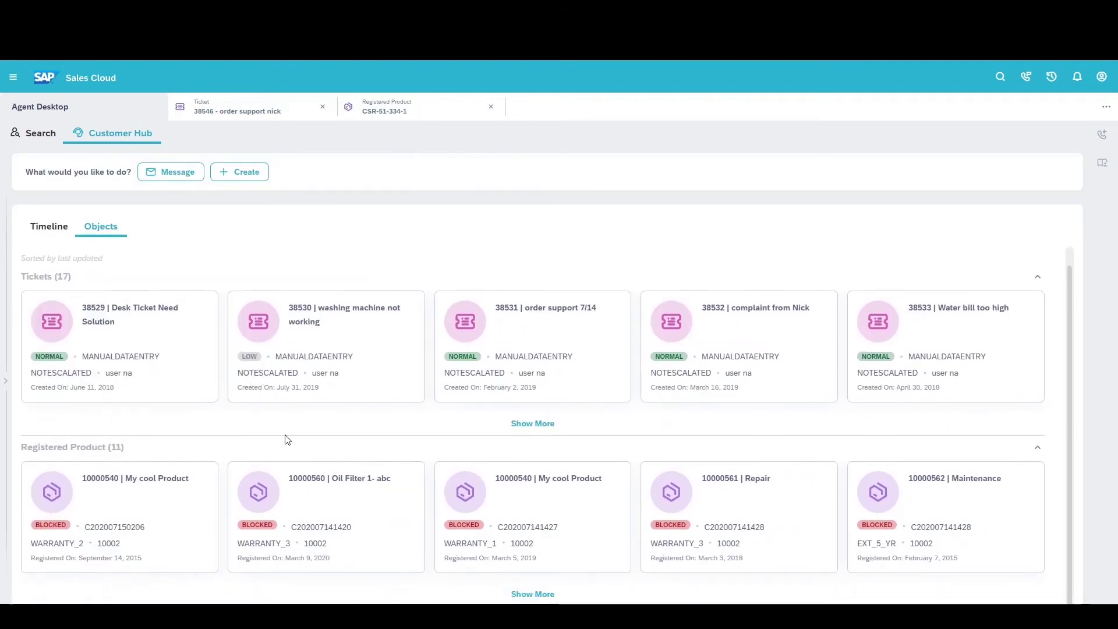
# Step: Expand the Tickets list to show more entries and look through the customer's tickets
pyautogui.click(508, 429)
pyautogui.scroll(-6, 349, 373)
pyautogui.scroll(8, 361, 434)
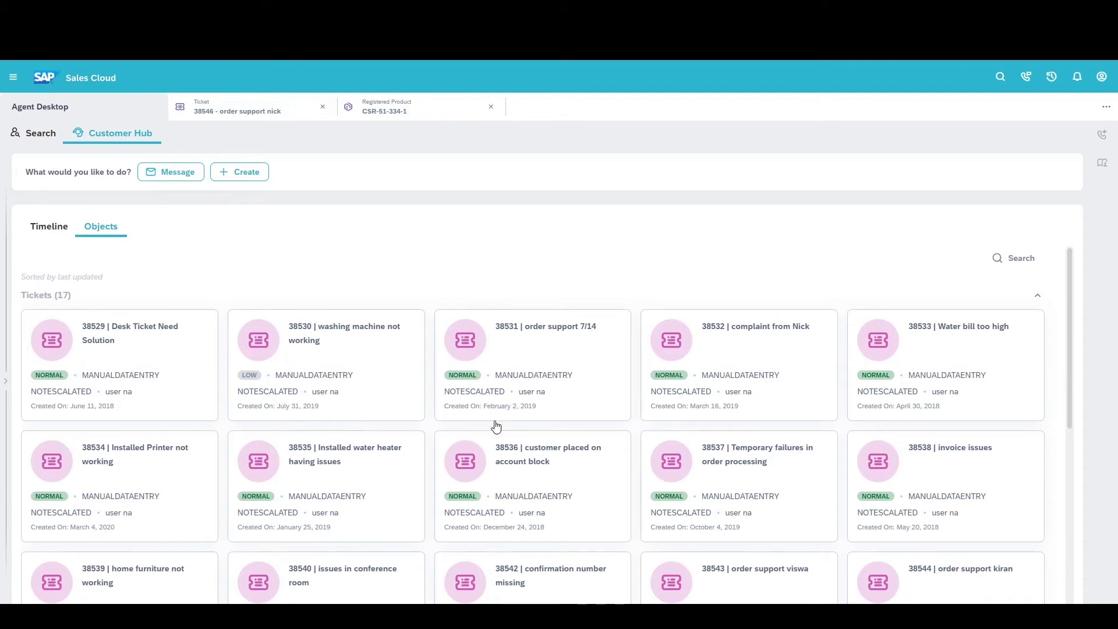
# Step: Search the customer's objects for 38530, review the details of the washing machine ticket, and close its quick view
pyautogui.click(1017, 260)
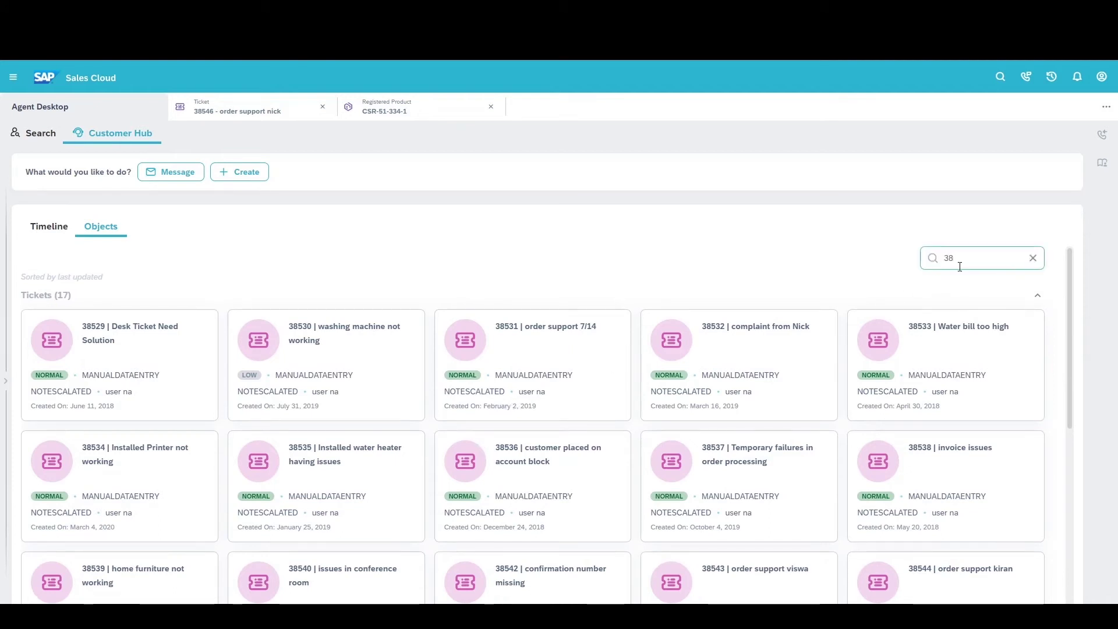
pyautogui.write('38530')
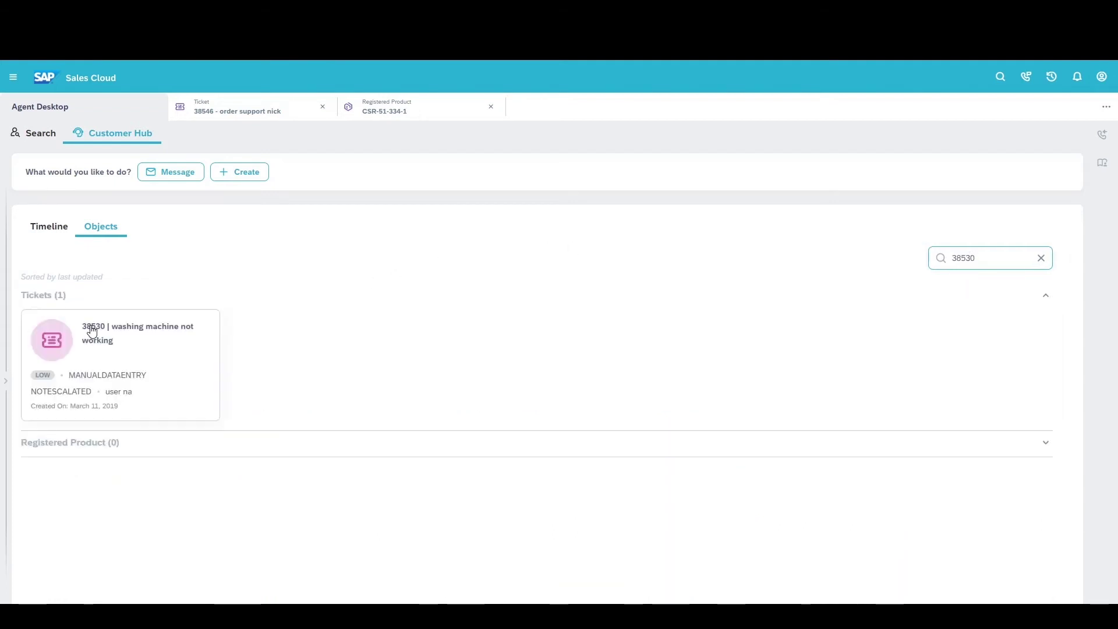
pyautogui.click(100, 332)
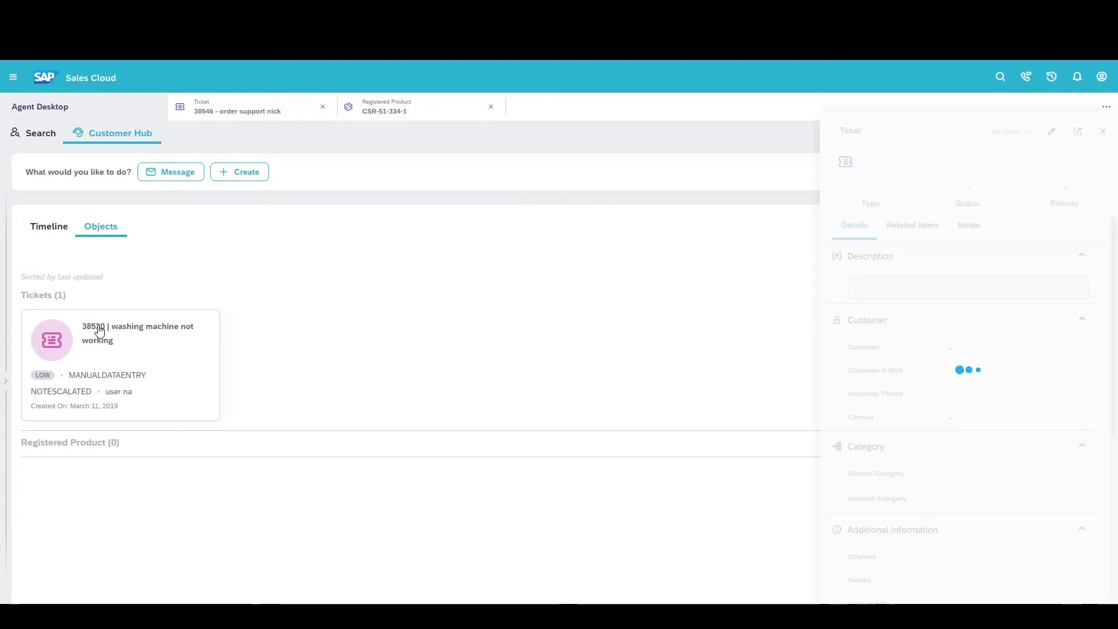
pyautogui.scroll(-5, 978, 456)
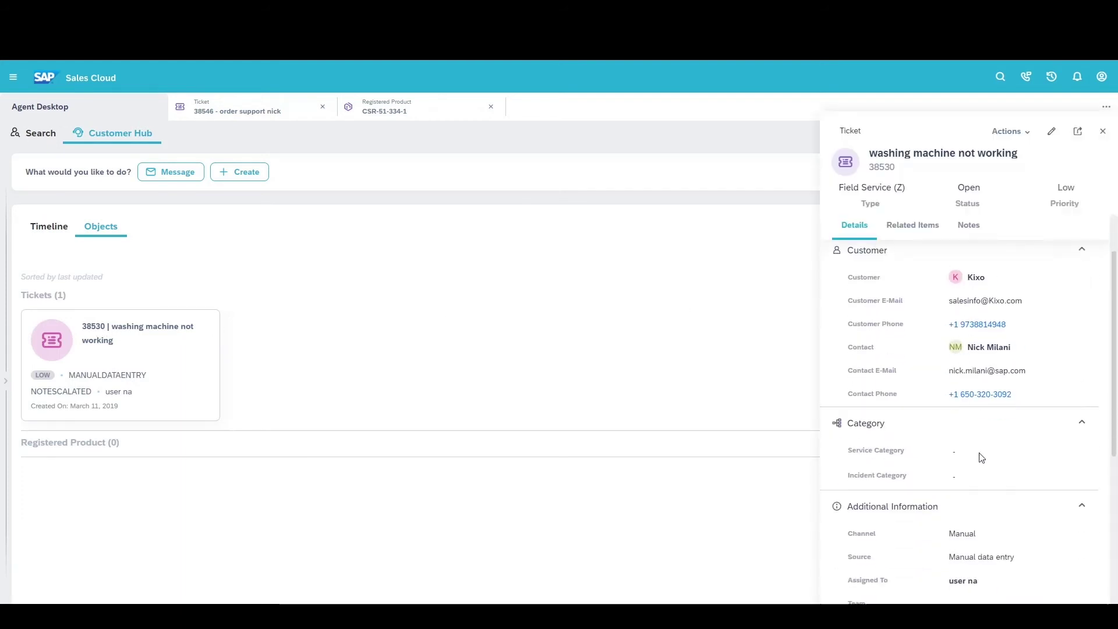
pyautogui.scroll(5, 975, 567)
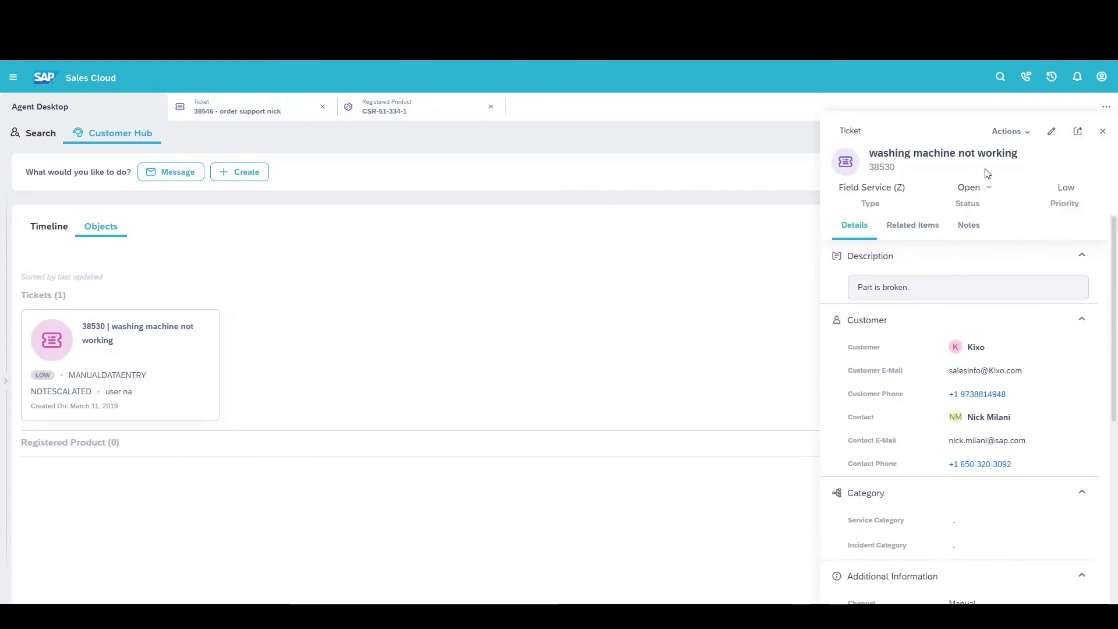
pyautogui.click(1102, 131)
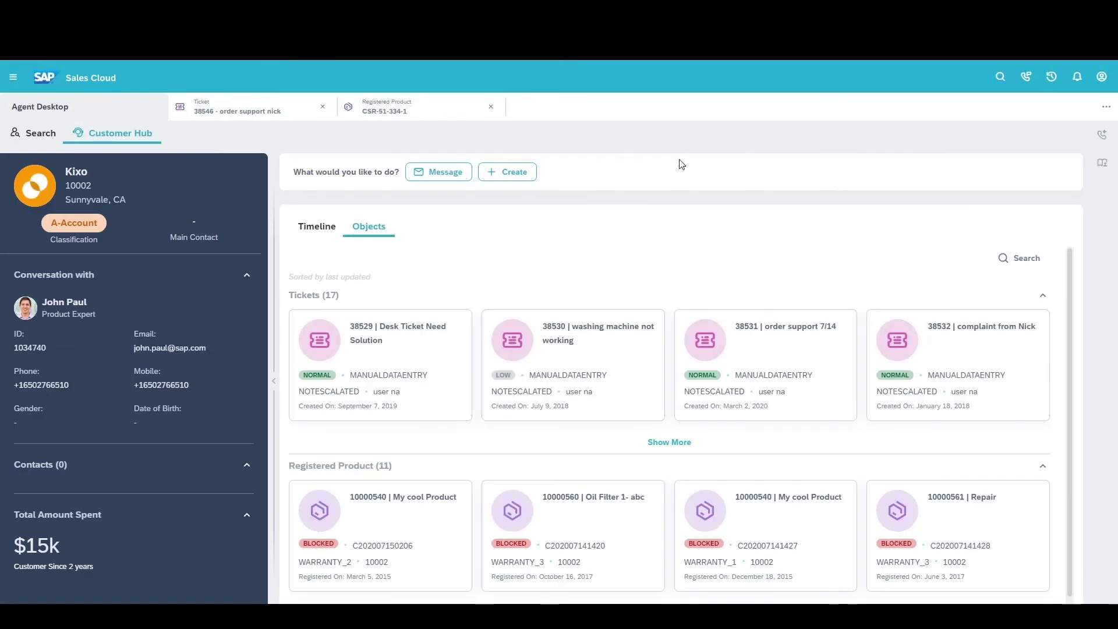
# Step: Search the knowledge base for "ticket" and open the article "How does the Explorer pass work"
pyautogui.click(1099, 164)
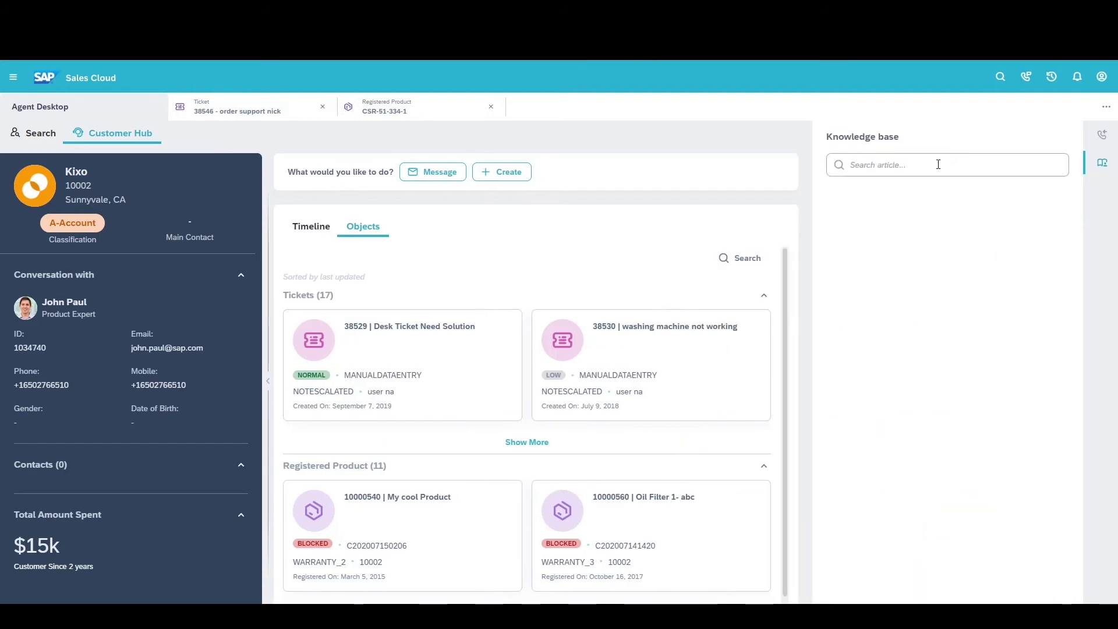
pyautogui.write('ticket')
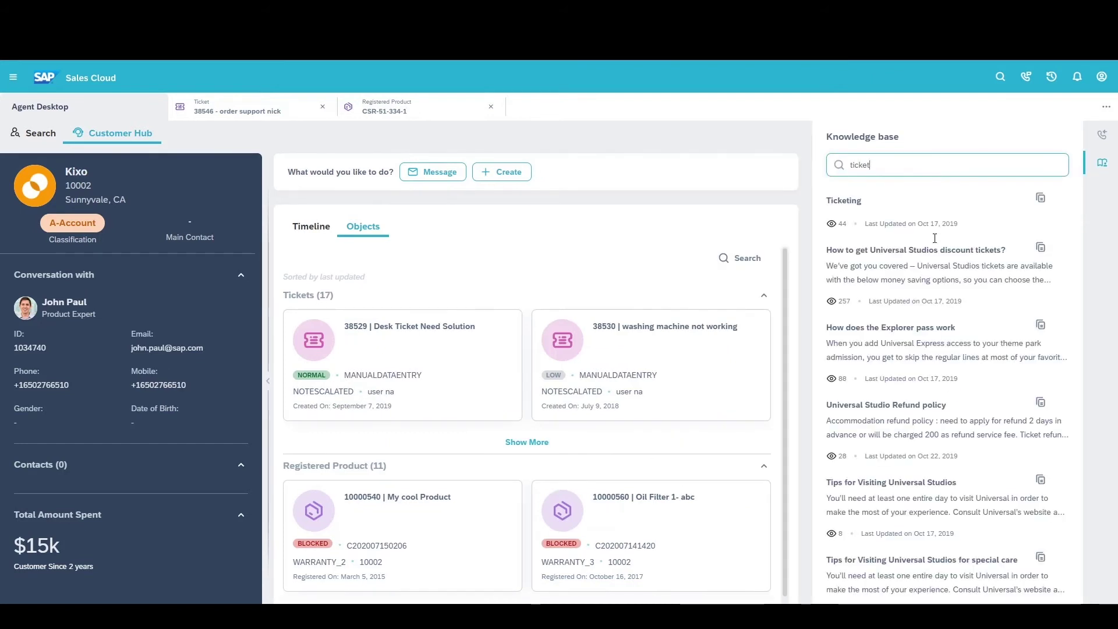
pyautogui.click(868, 327)
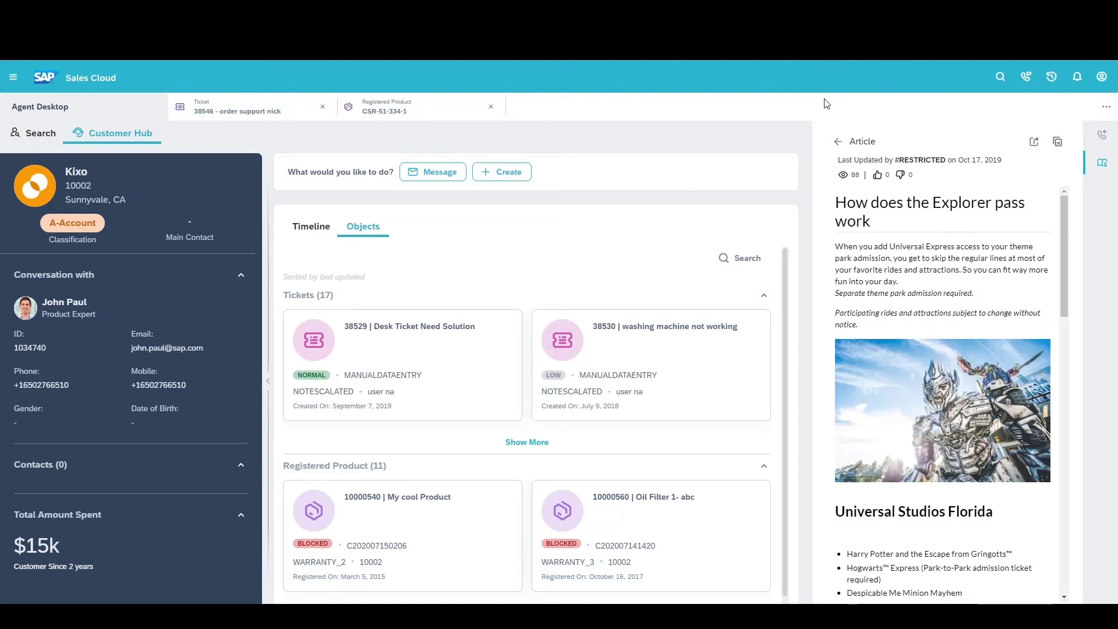
pyautogui.hotkey('ctrl', 't')
pyautogui.write('https://sapdemo-responsive.mindtouch.us/Categories/How_does_the_Explorer_pass_work')
pyautogui.press('Return')
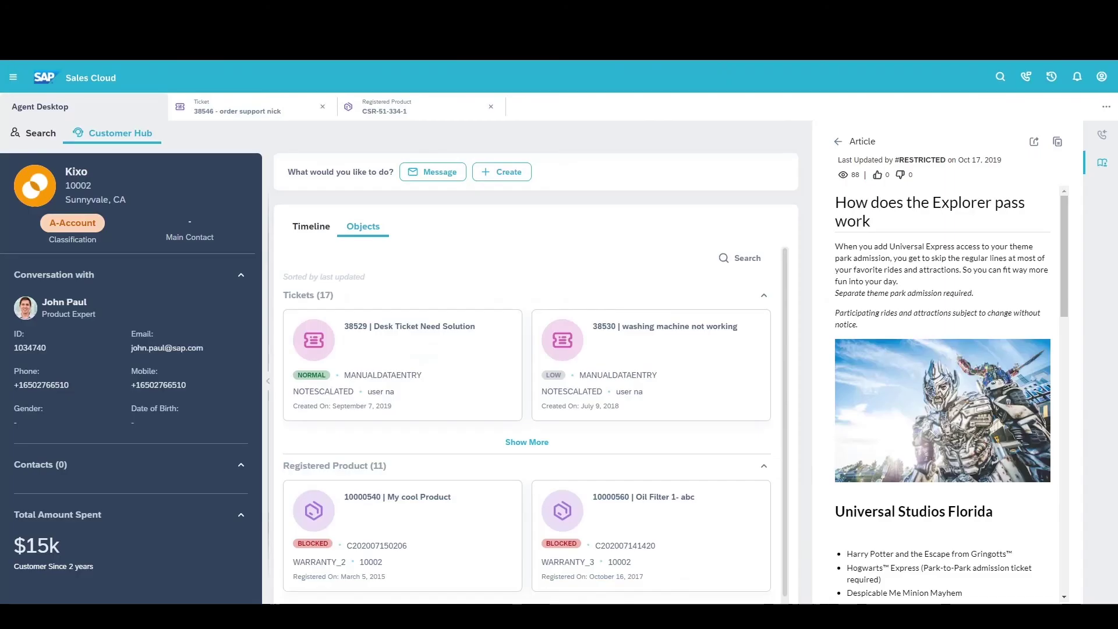
# Step: Open the Explorer pass and Universal Studios discount tickets articles in their own workspace tabs, switch between them, and return to the article list
pyautogui.click(1032, 143)
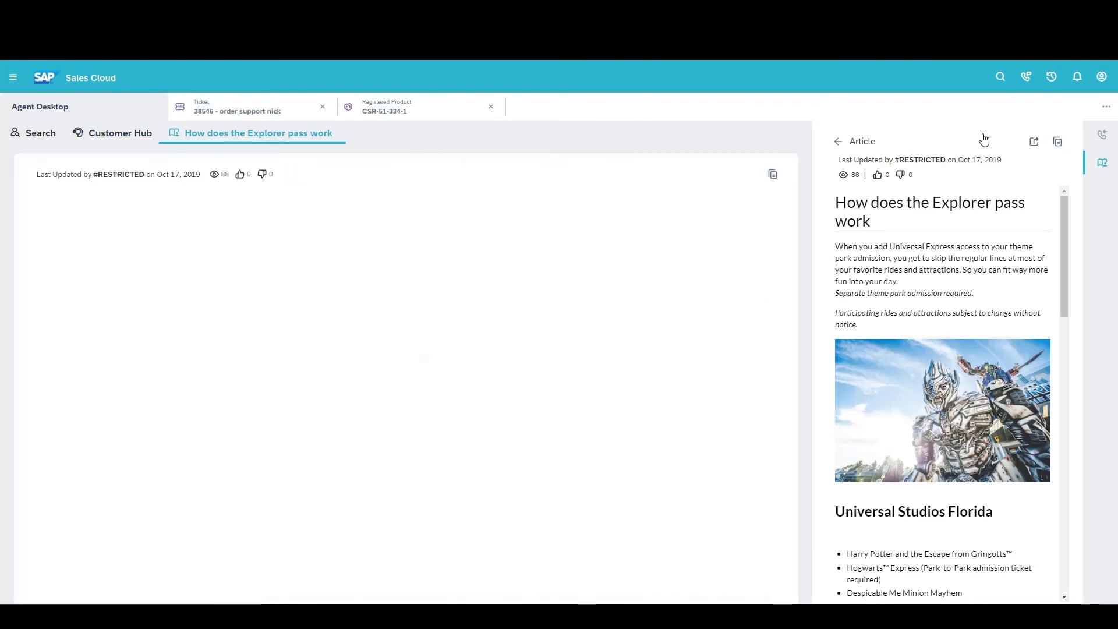
pyautogui.click(836, 143)
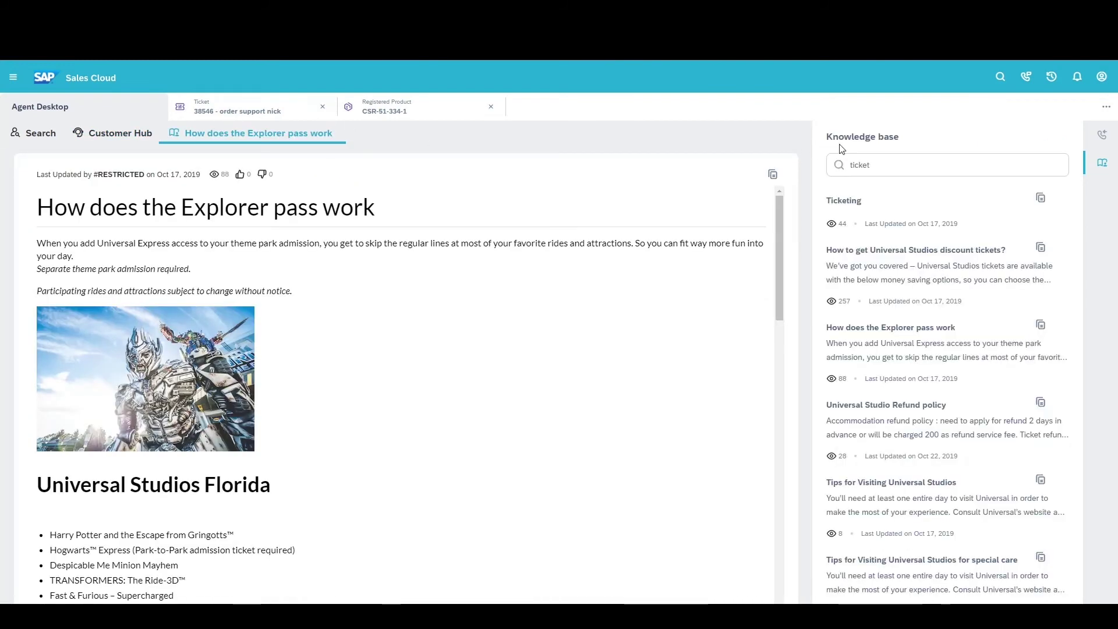
pyautogui.click(879, 251)
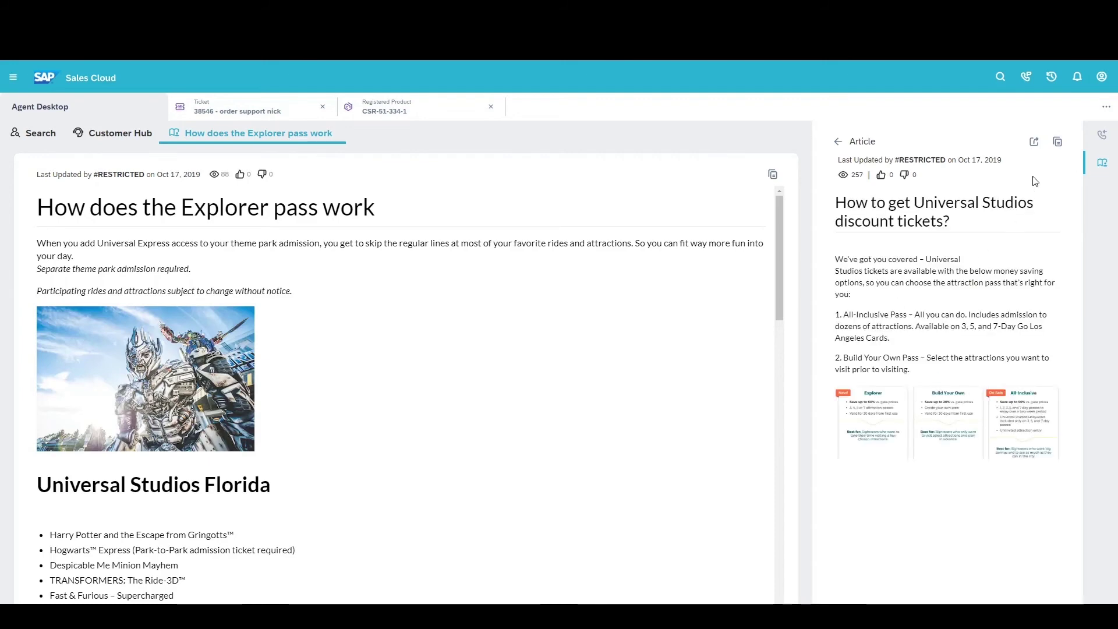
pyautogui.click(1034, 145)
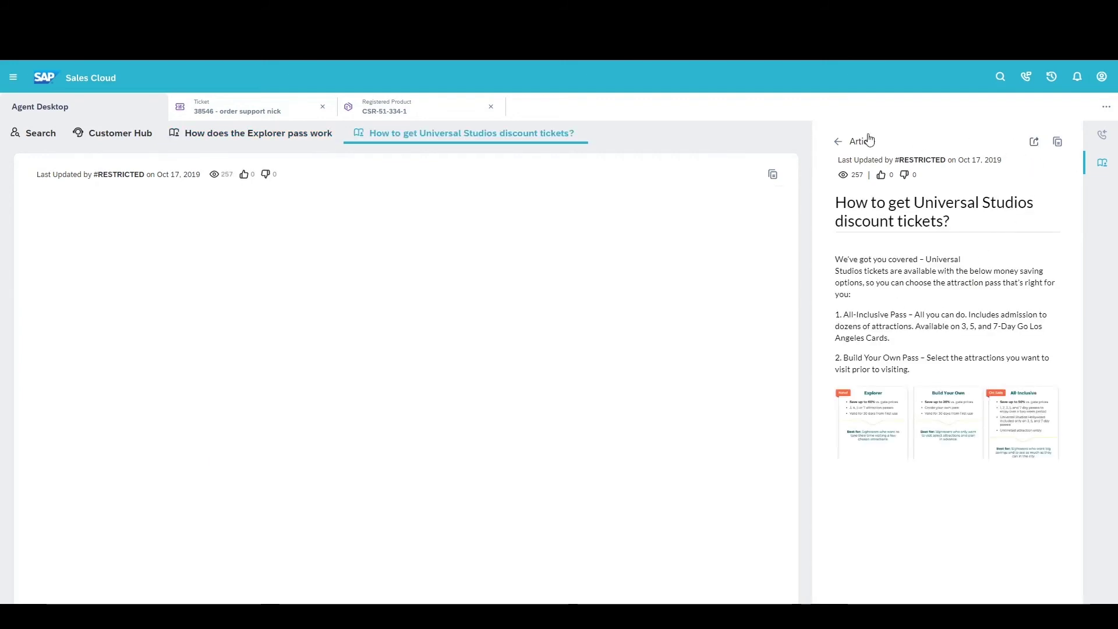
pyautogui.click(295, 135)
pyautogui.click(370, 134)
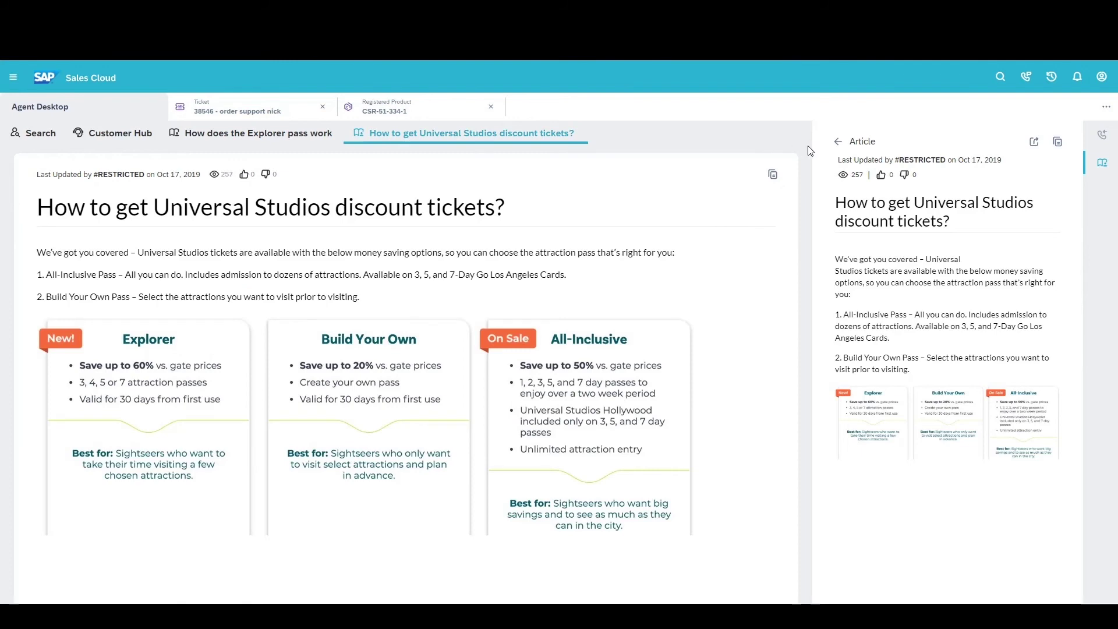
pyautogui.click(835, 143)
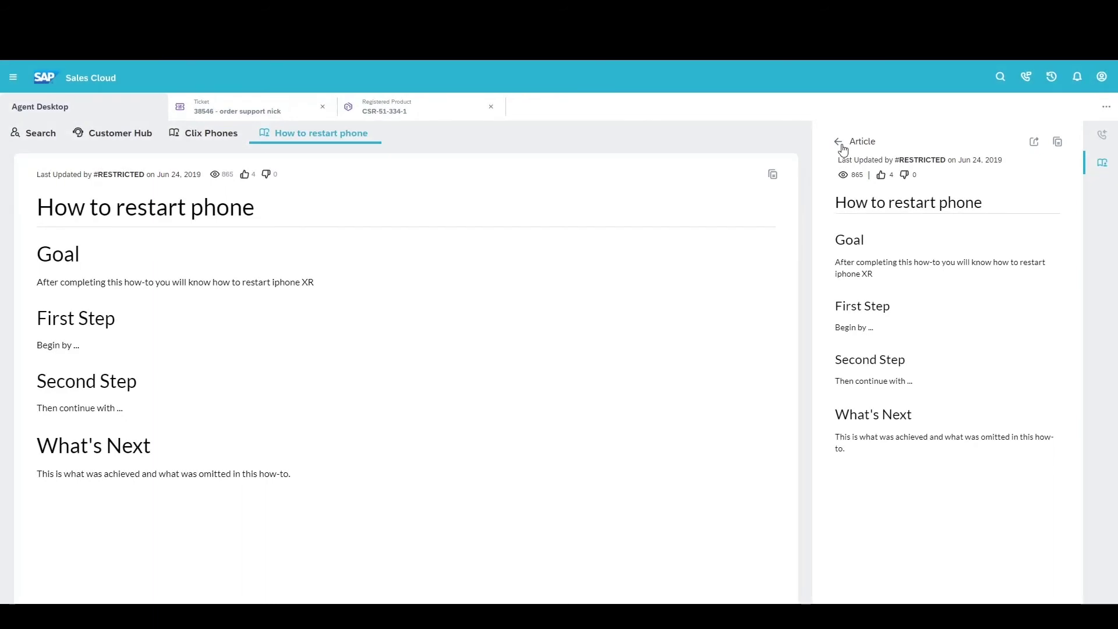
# Step: Save the call note "He didn't like his phone." for the Kixo session and return to the Customer Hub timeline
pyautogui.click(1097, 140)
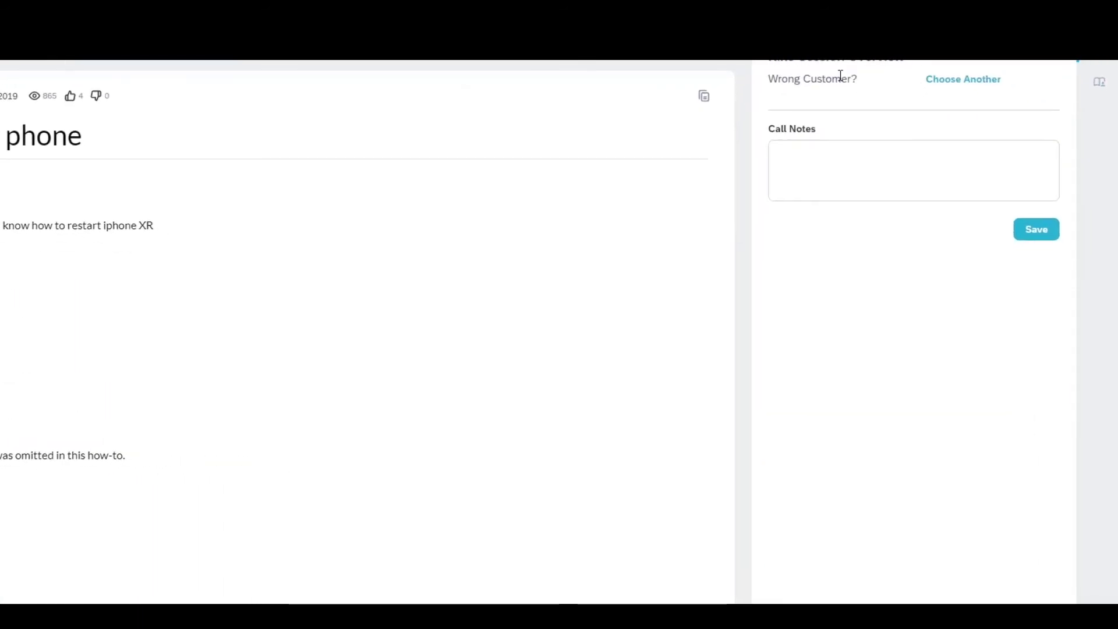
pyautogui.click(846, 149)
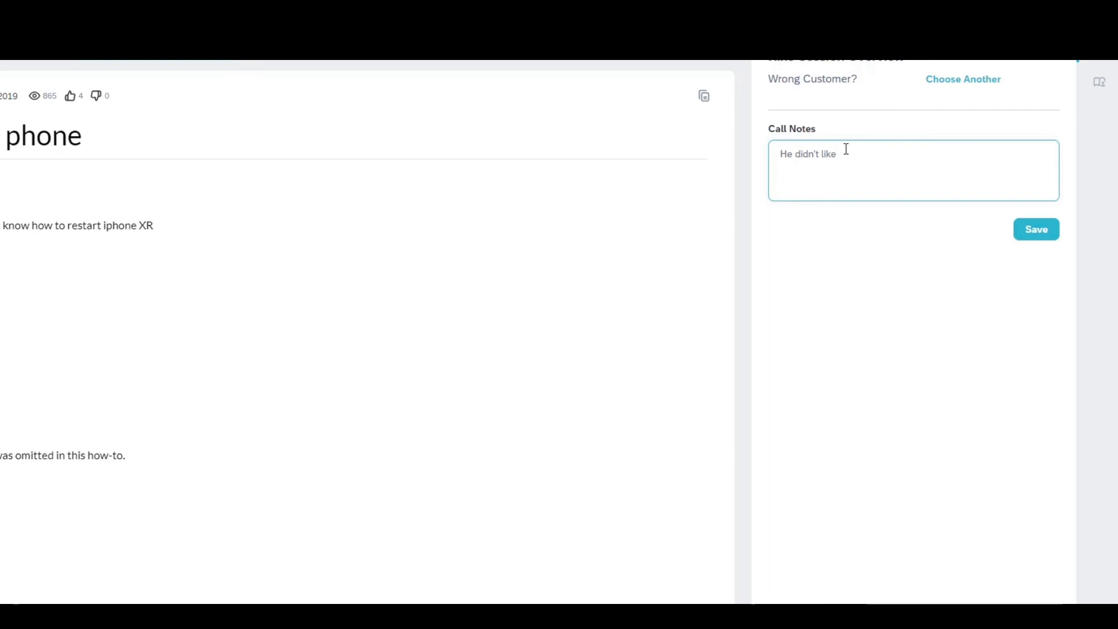
pyautogui.write('his phone.')
pyautogui.click(1035, 230)
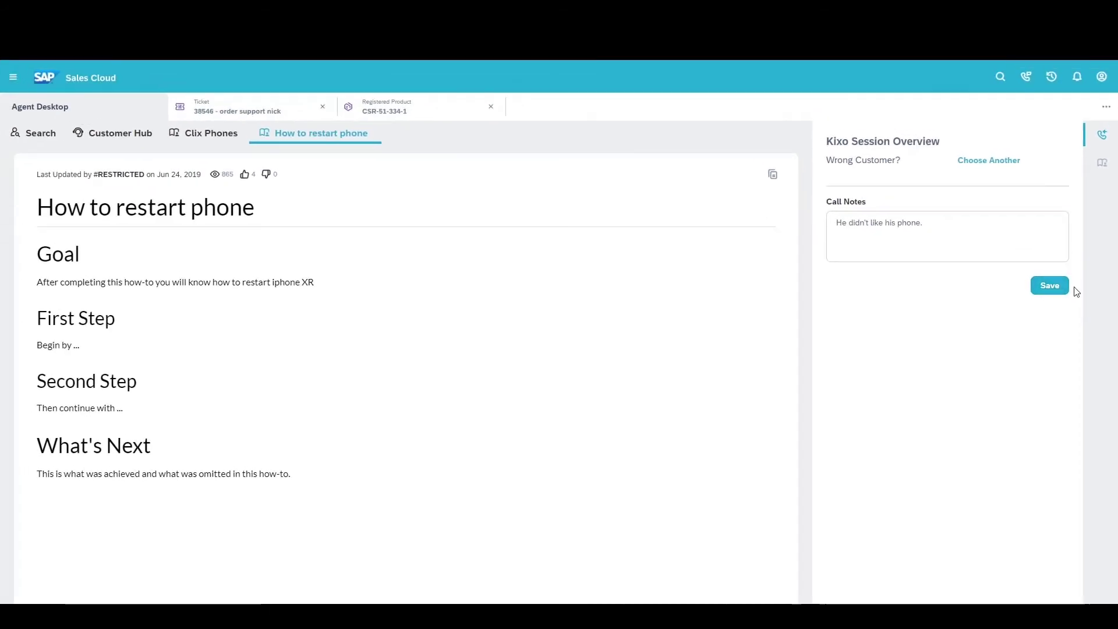
pyautogui.click(108, 137)
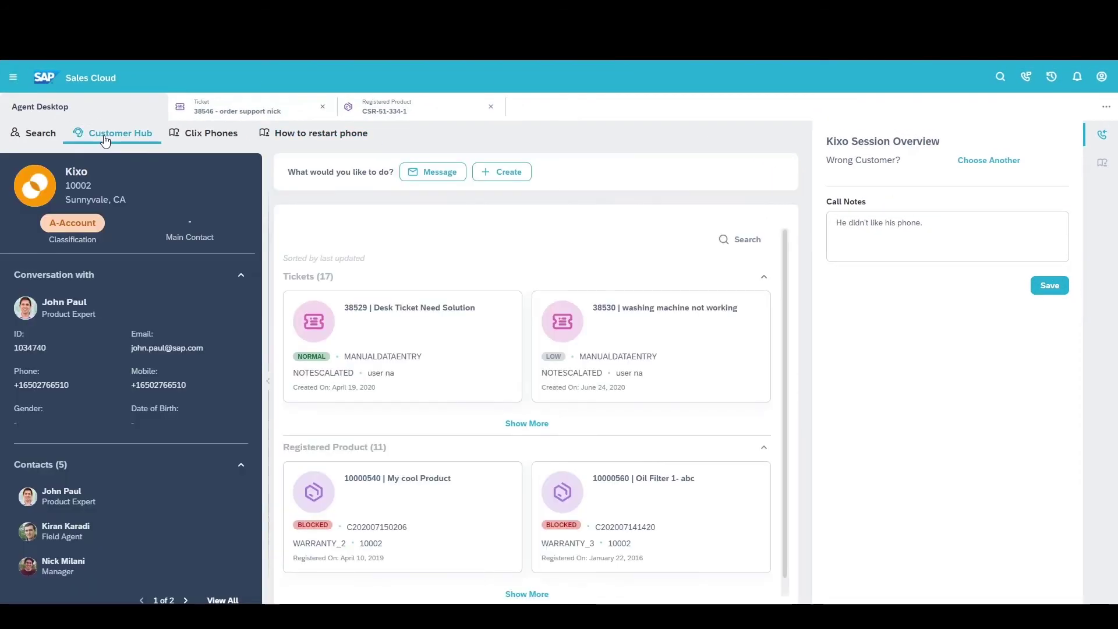
pyautogui.click(311, 226)
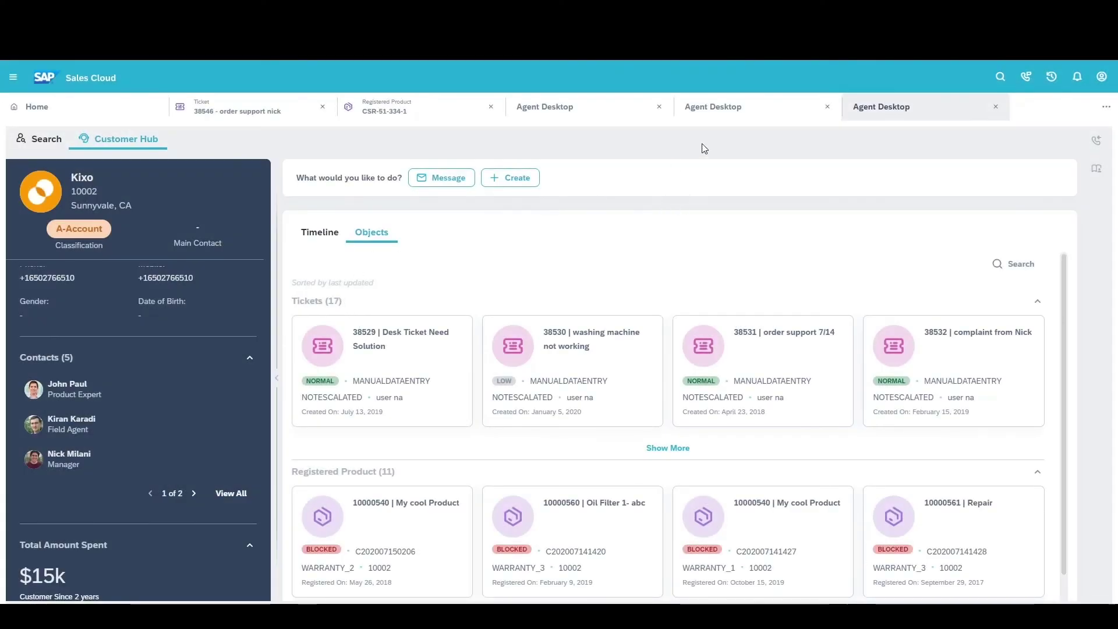
# Step: Switch between the three open Agent Desktop sessions and look through the timeline of the first one
pyautogui.click(729, 115)
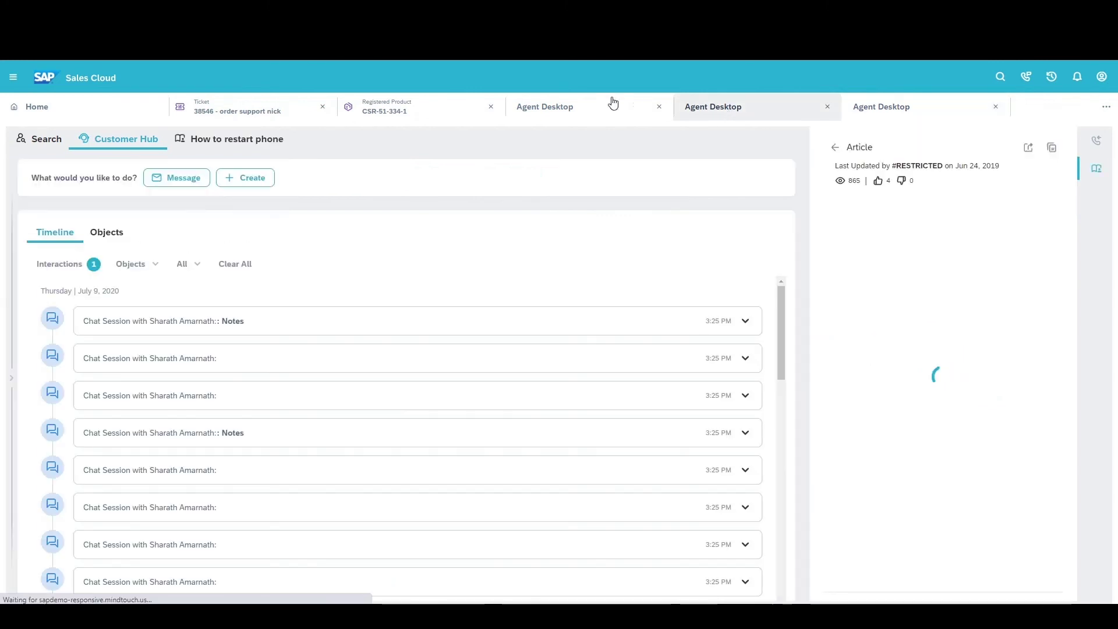
pyautogui.click(566, 116)
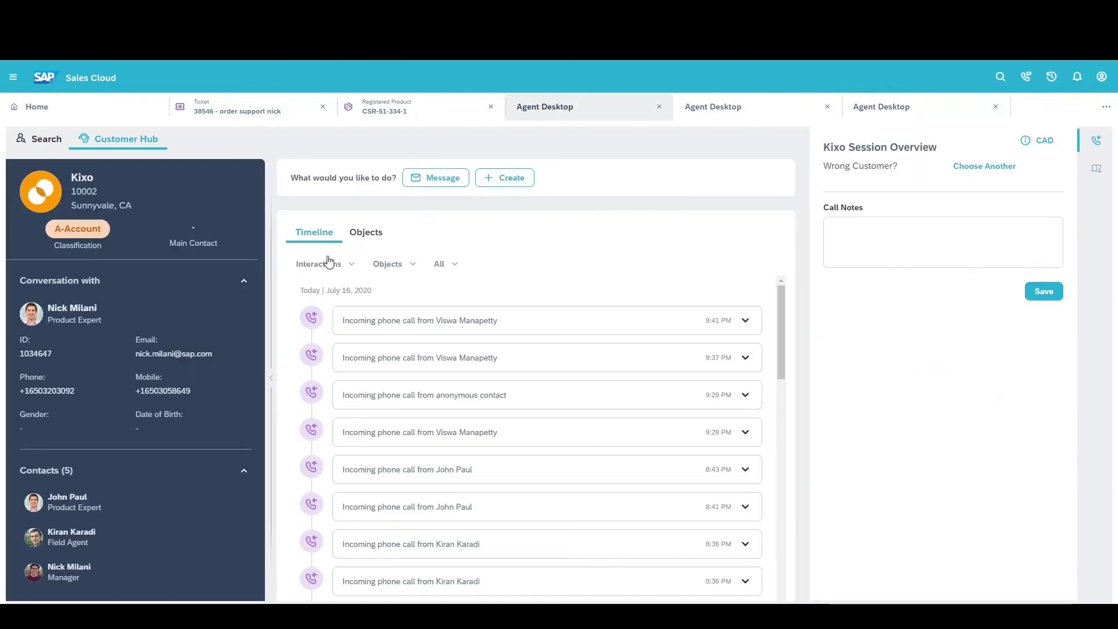
pyautogui.moveTo(780, 308); pyautogui.dragTo(831, 592)
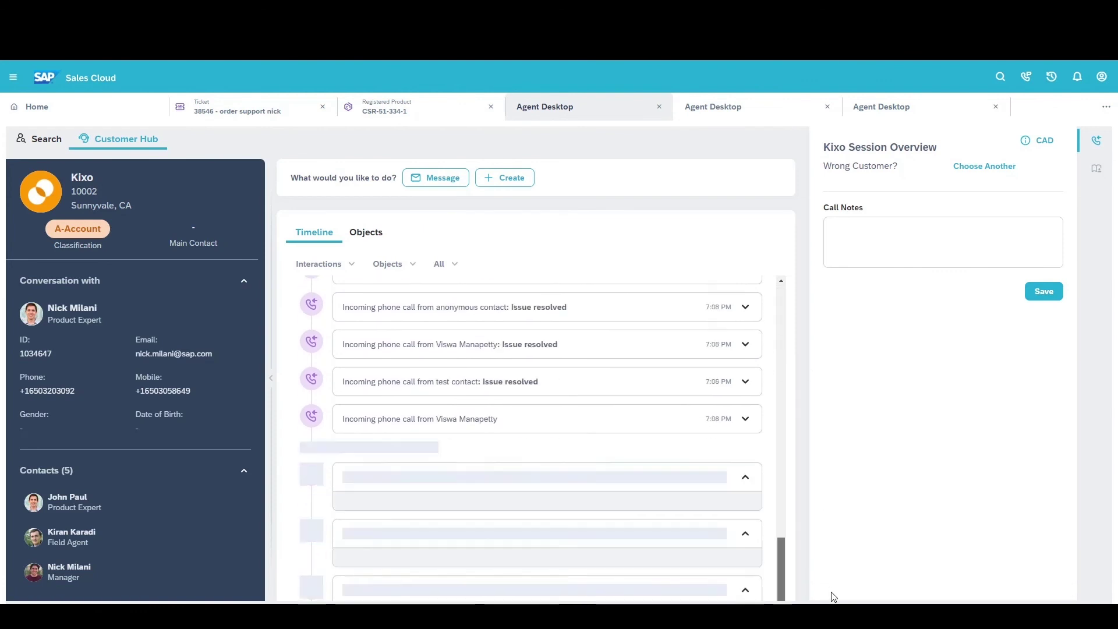
pyautogui.click(874, 112)
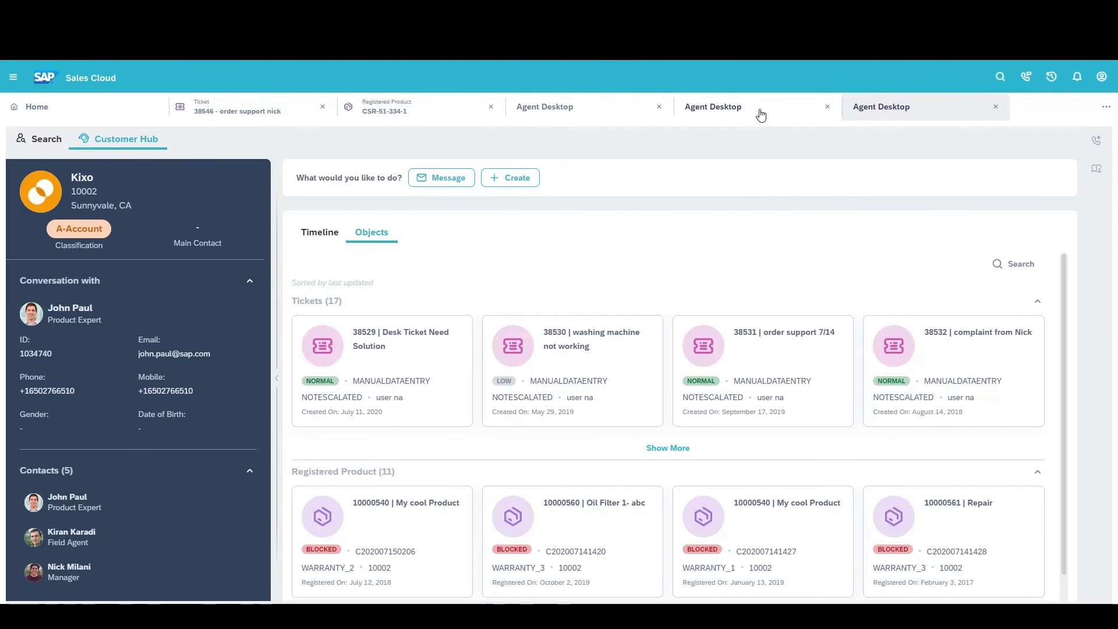